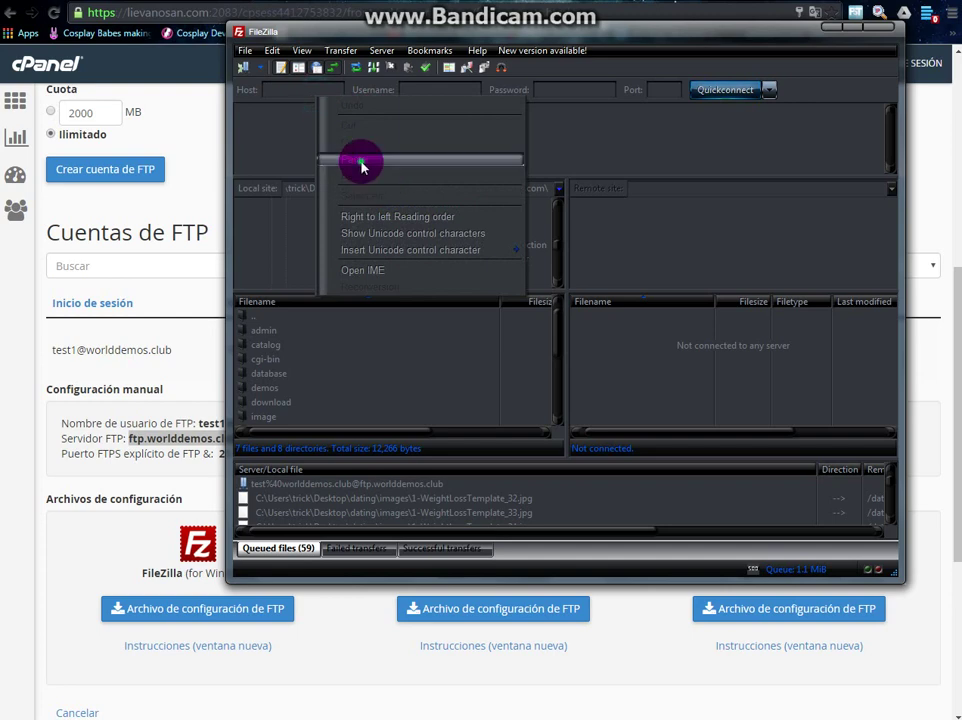
# - Copy the FTP username from the account's manual configuration in cPanel and paste it as the username in FileZilla
pyautogui.moveTo(203, 424)
pyautogui.mouseDown()
pyautogui.moveTo(316, 425)
pyautogui.moveTo(212, 421)
pyautogui.mouseUp()
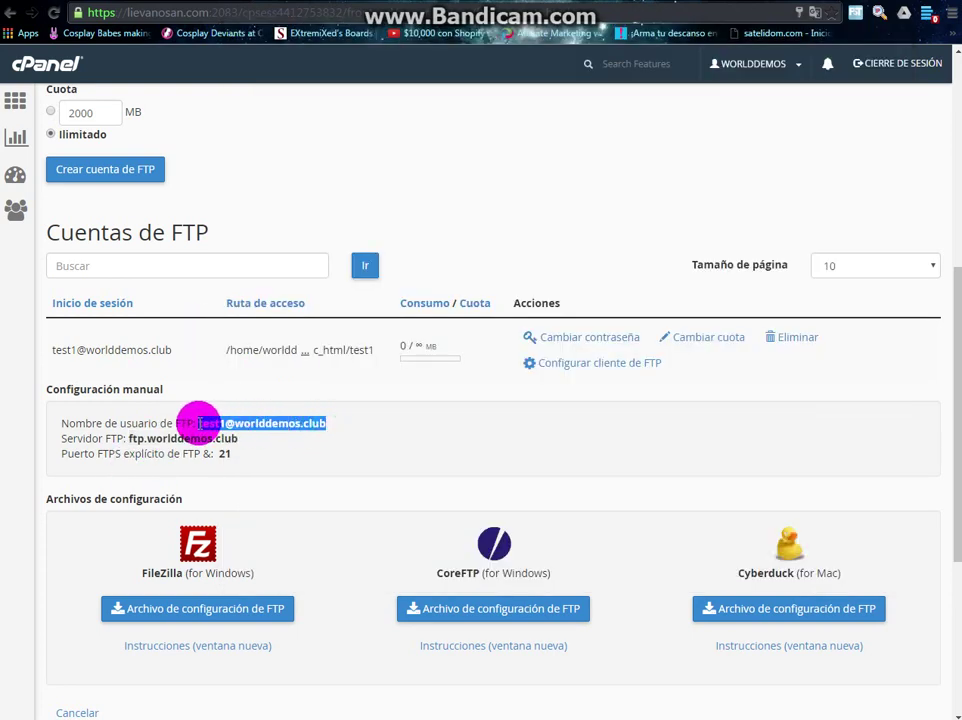
pyautogui.rightClick(215, 421)
pyautogui.click(262, 427)
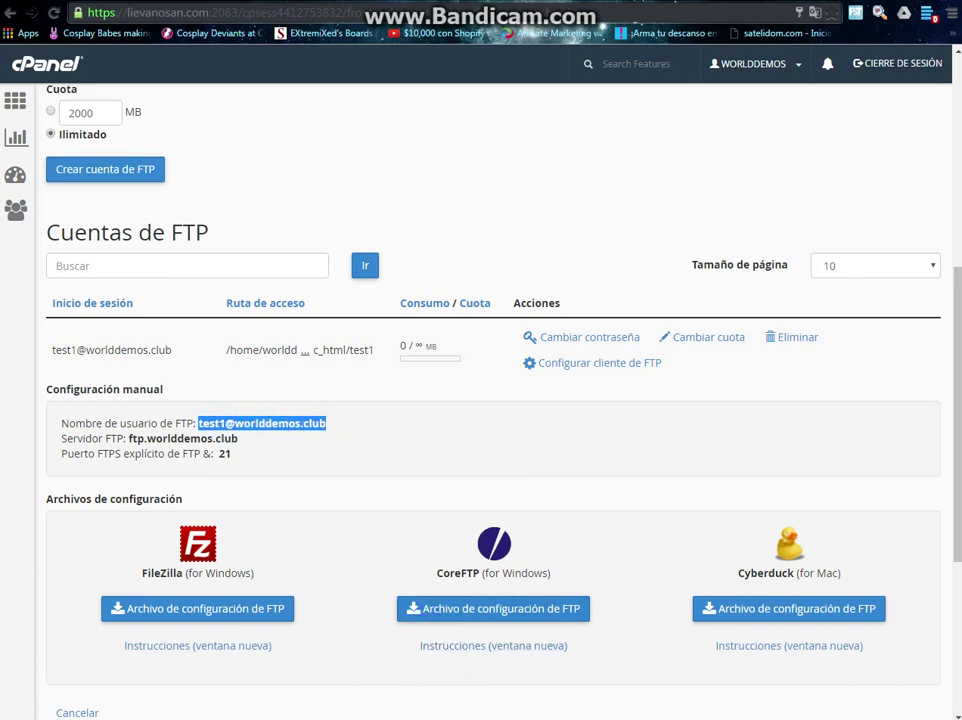
pyautogui.hotkey('alt', 'Tab')
pyautogui.rightClick(421, 96)
pyautogui.click(456, 159)
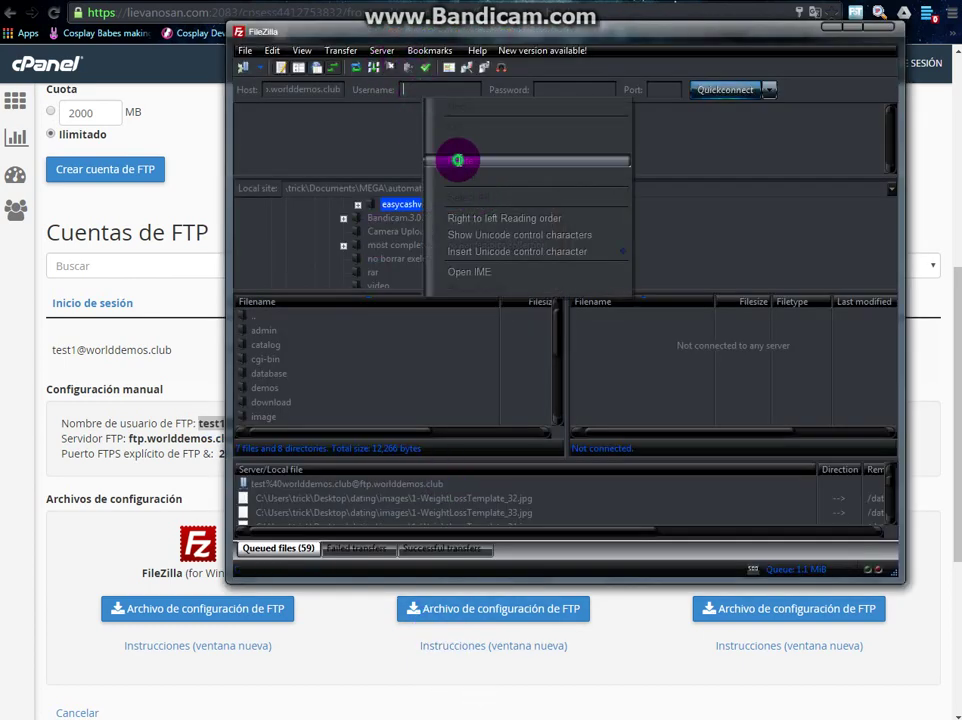
# - Enter the FTP account password, connect to the server and accept its unknown certificate
pyautogui.click(562, 93)
pyautogui.write('*')
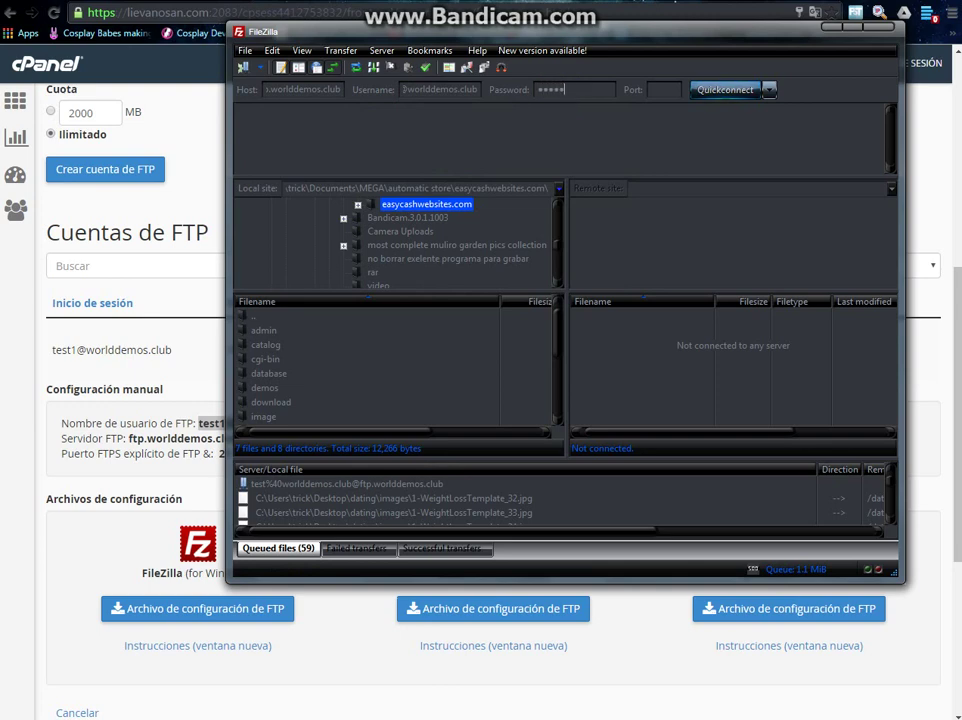
pyautogui.press('Return')
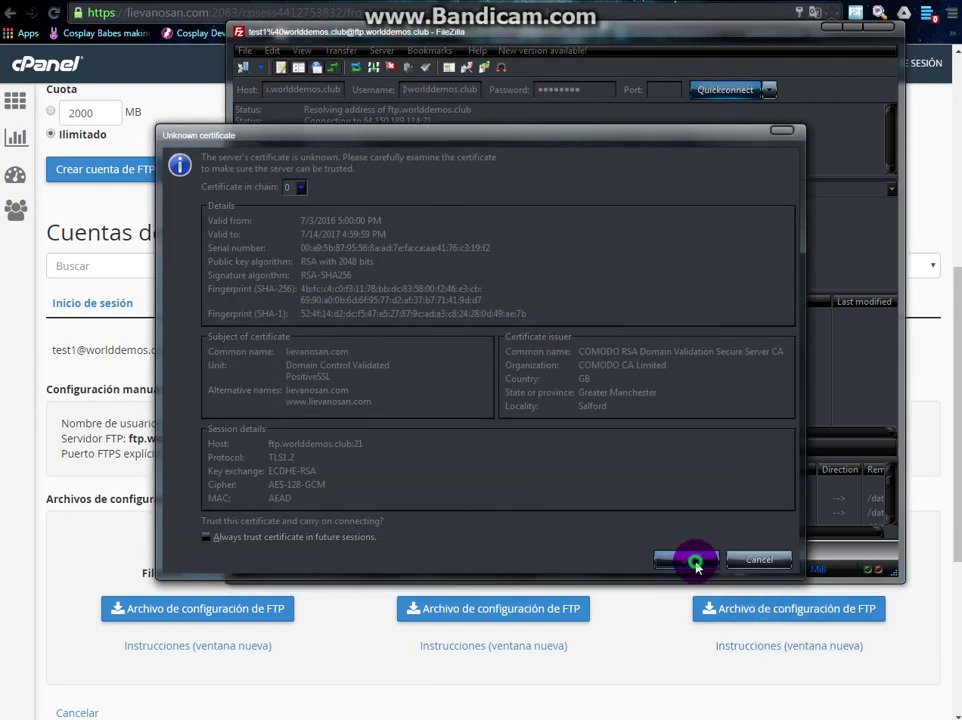
pyautogui.click(690, 560)
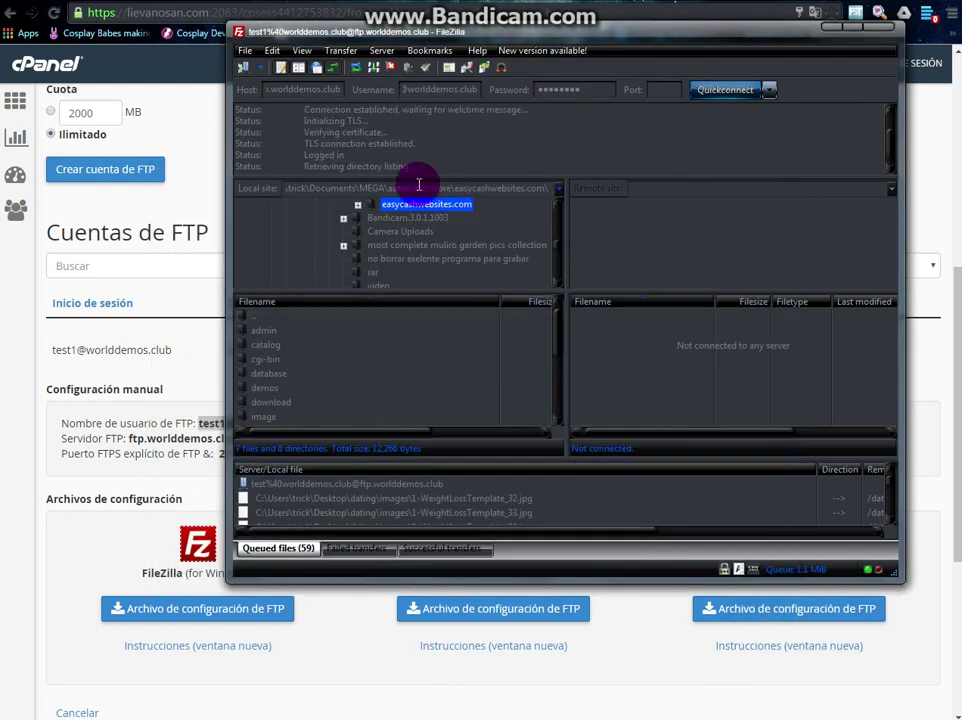
# - Upload the iPad-Amazon-Store folder from the desktop to the remote root directory in FileZilla
pyautogui.moveTo(448, 170); pyautogui.dragTo(263, 167)
pyautogui.press('super+Home')
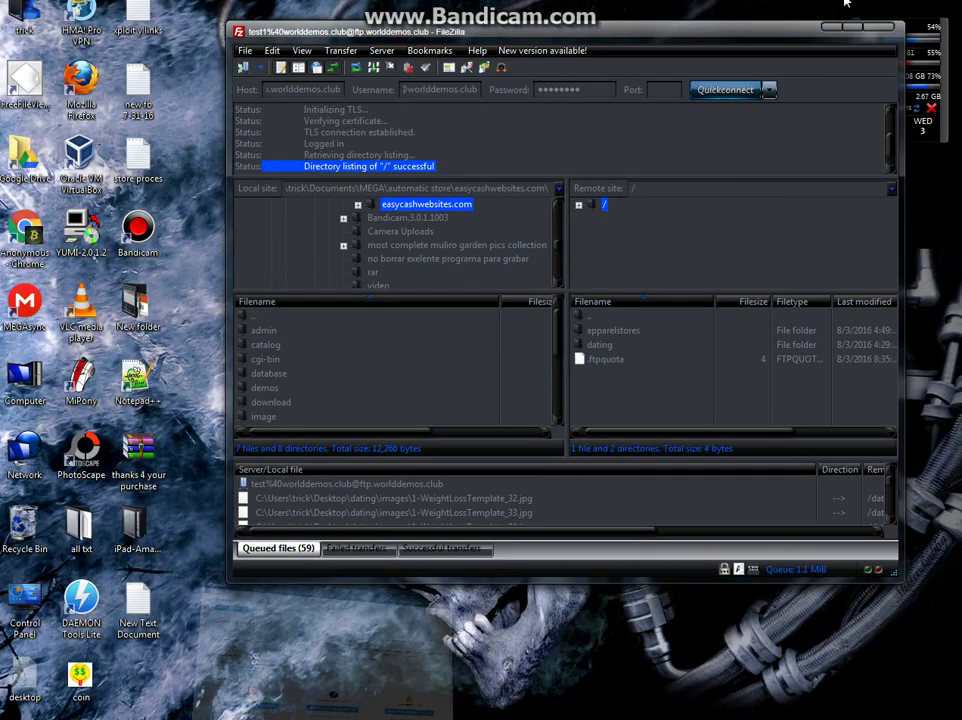
pyautogui.click(833, 31)
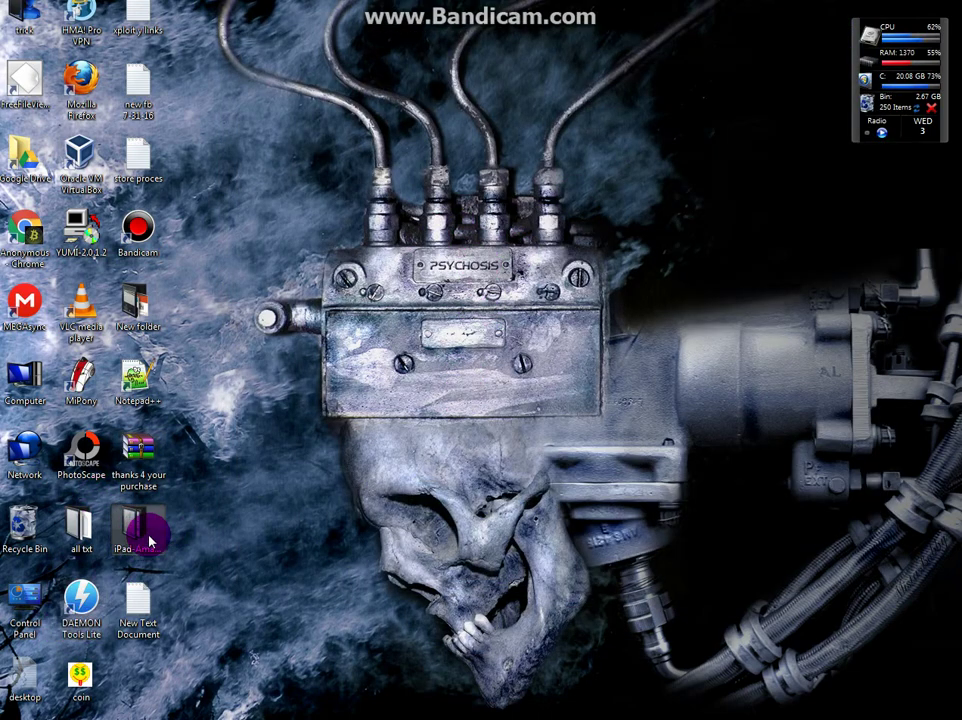
pyautogui.click(217, 500)
pyautogui.click(215, 509)
pyautogui.click(140, 530)
pyautogui.moveTo(208, 507); pyautogui.dragTo(618, 405)
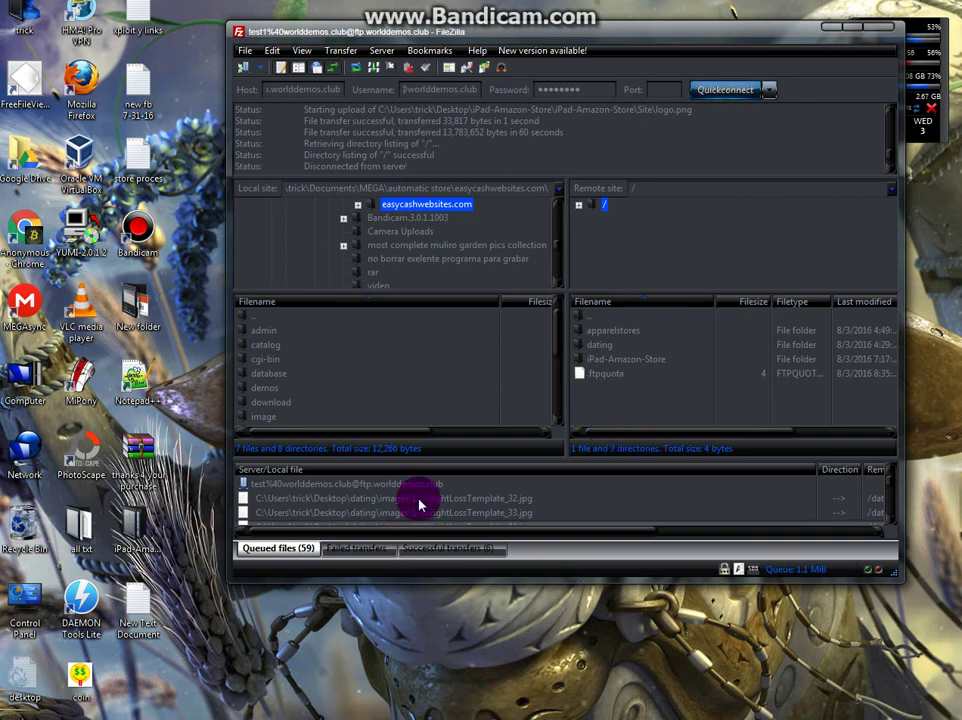
# - Switch back to cPanel in the browser and open its file manager from the home page
pyautogui.click(828, 25)
pyautogui.hotkey('alt', 'Tab')
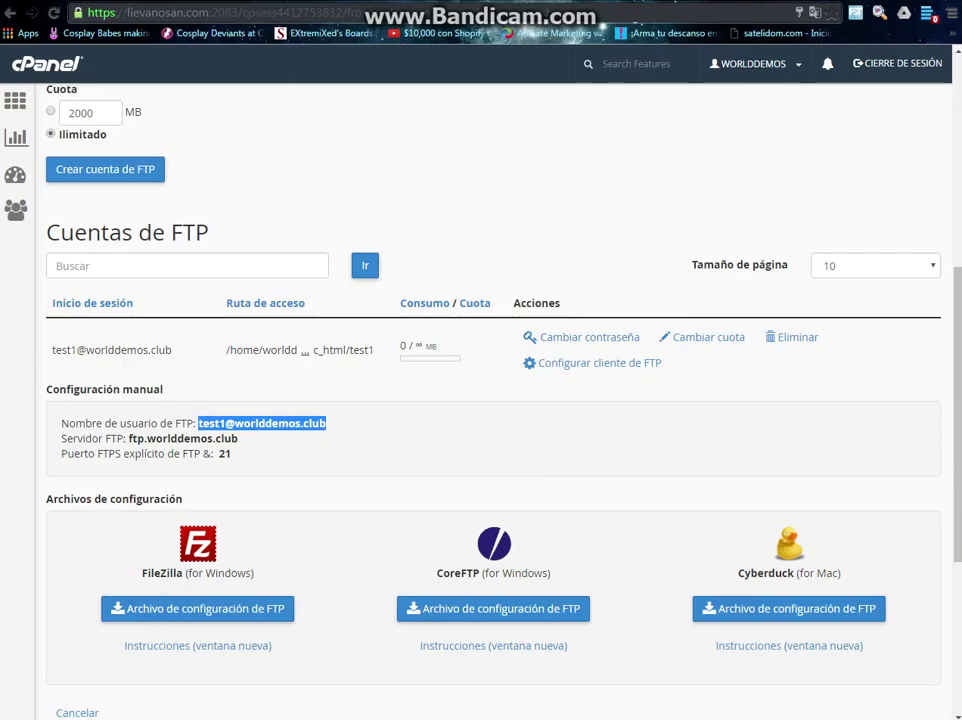
pyautogui.scroll(5, 5, 298)
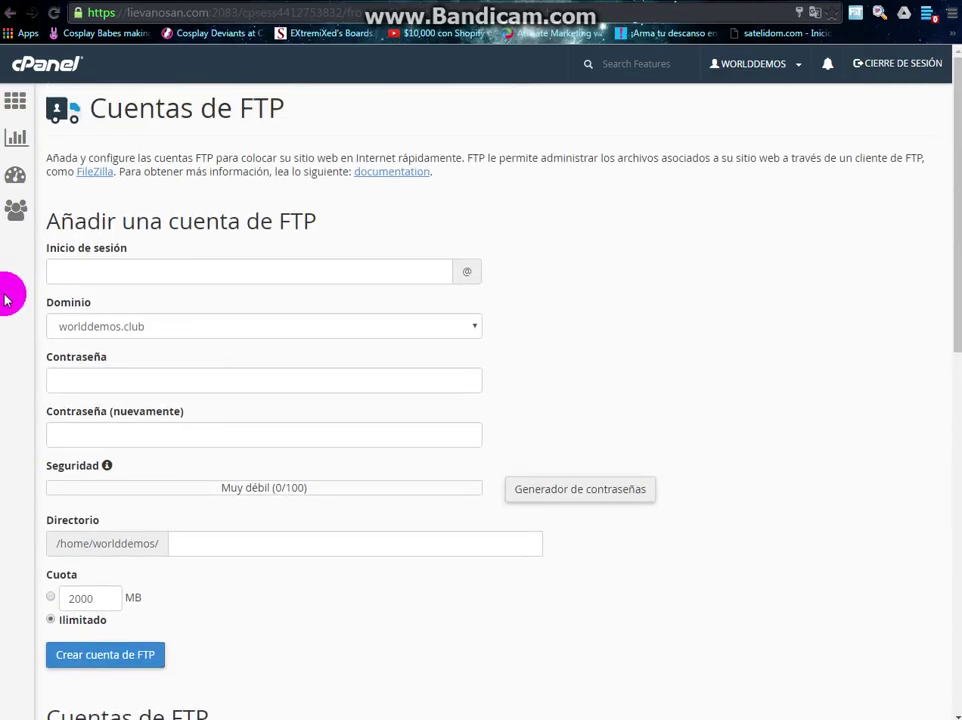
pyautogui.click(15, 104)
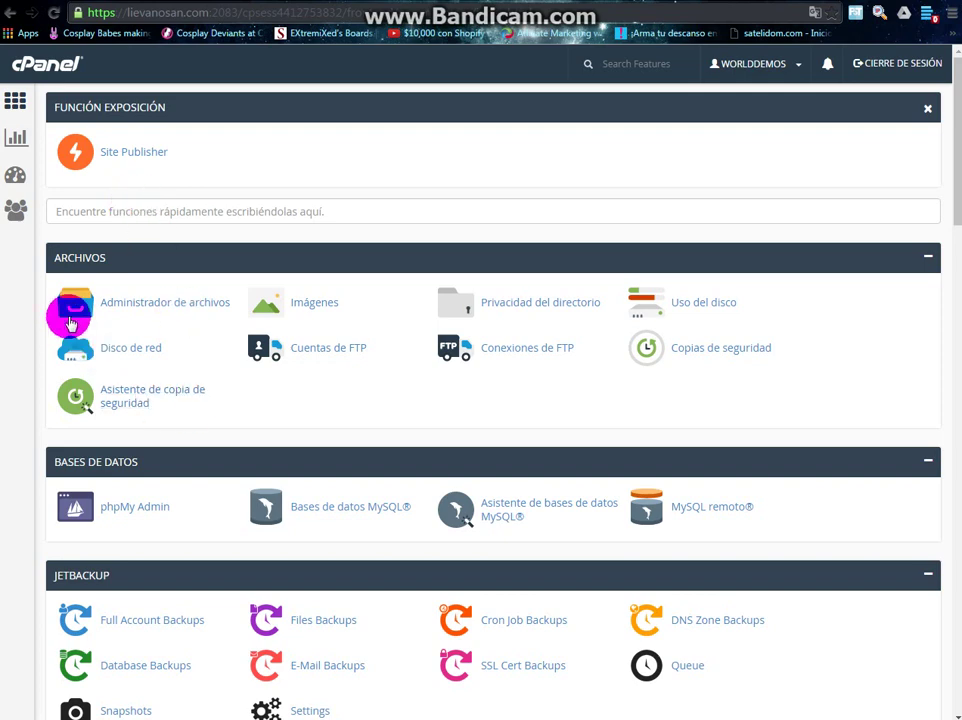
pyautogui.click(152, 303)
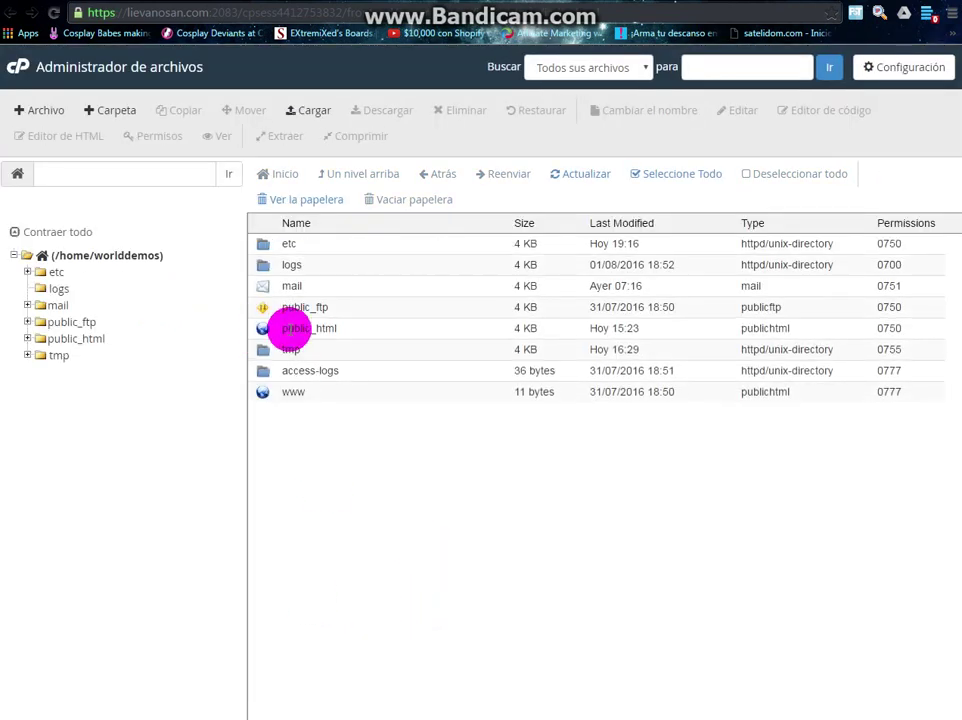
# - Open public_html/test1 and go into the inner iPad-Amazon-Store folder
pyautogui.doubleClick(262, 330)
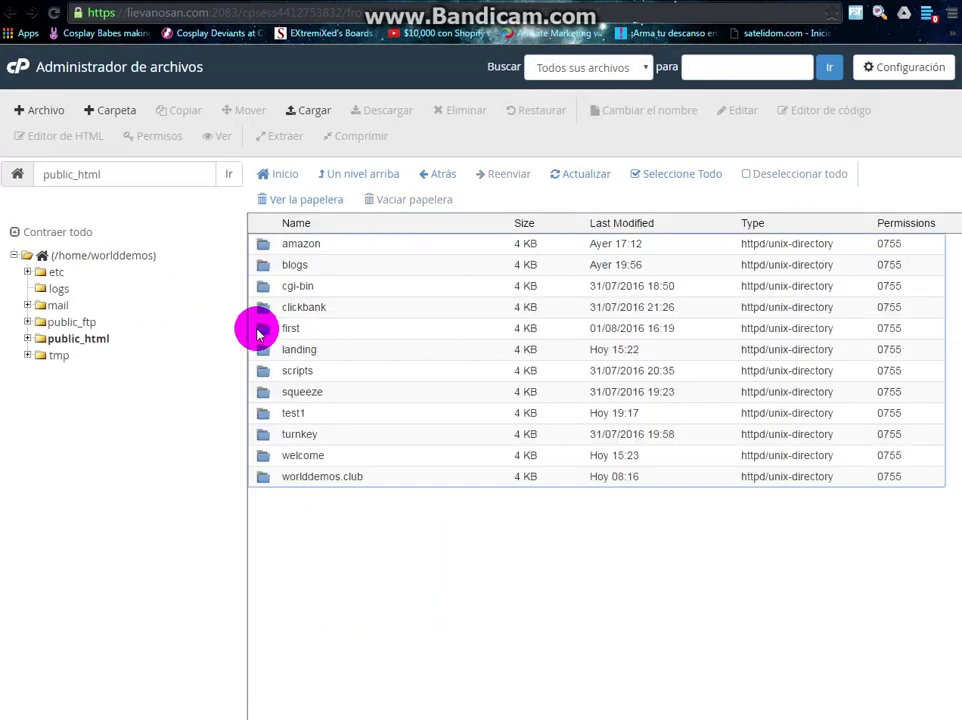
pyautogui.doubleClick(259, 414)
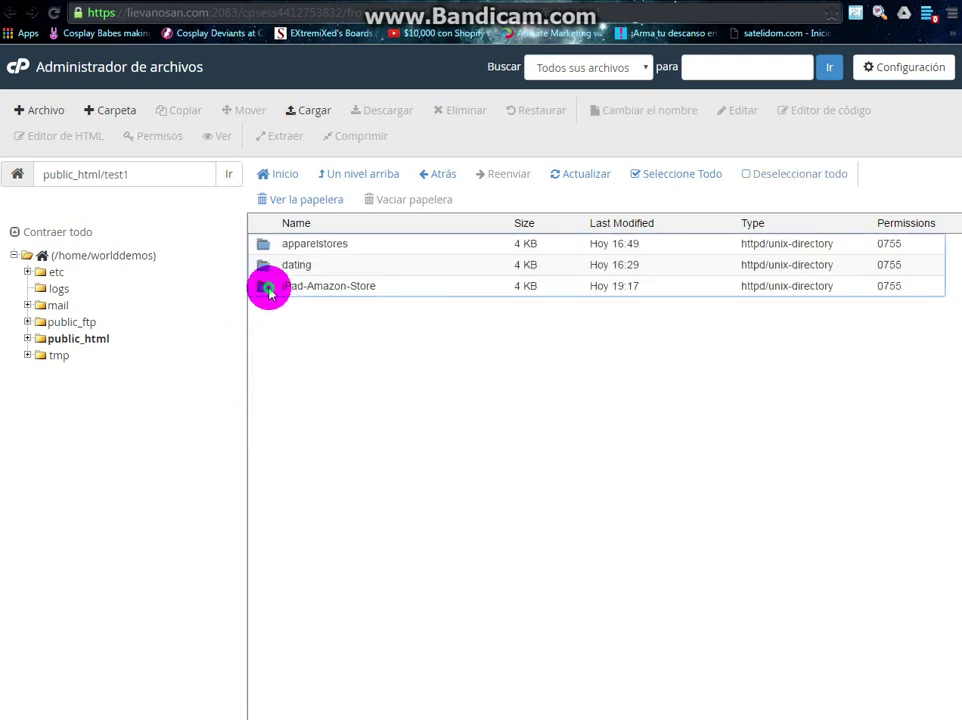
pyautogui.doubleClick(270, 290)
pyautogui.doubleClick(264, 244)
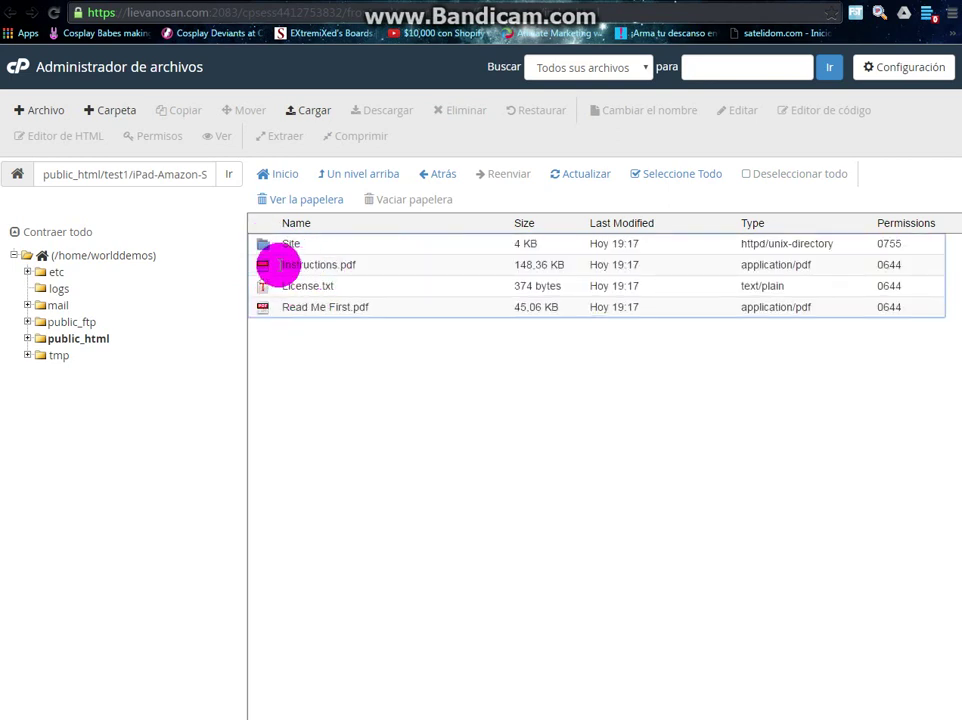
# - View Read Me First.pdf and examine the admin login address, default credentials and password-change notice
pyautogui.rightClick(332, 312)
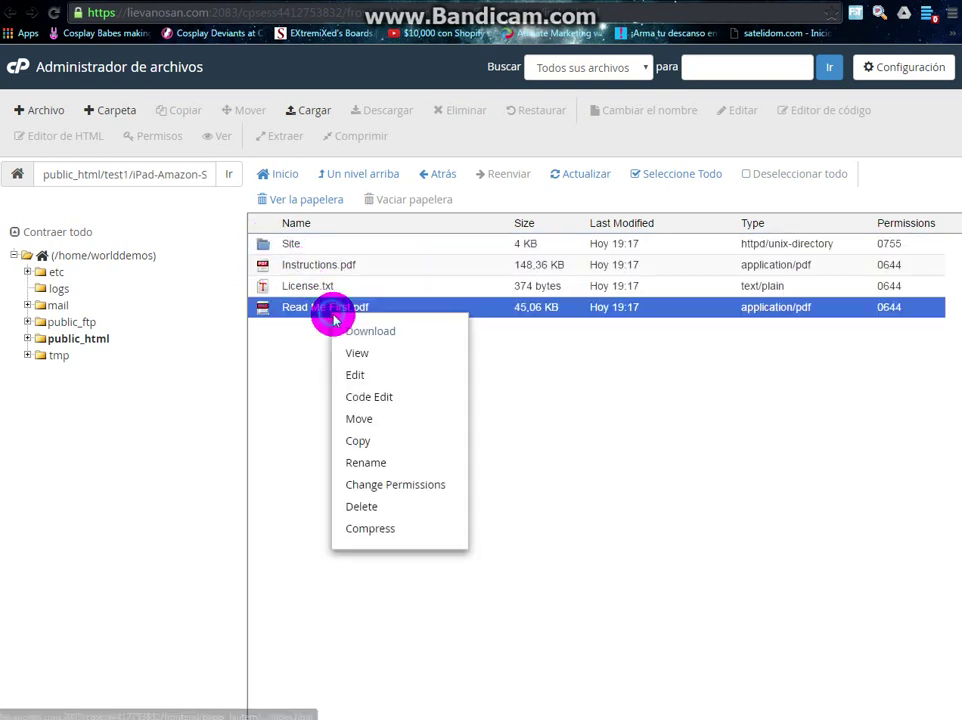
pyautogui.click(369, 356)
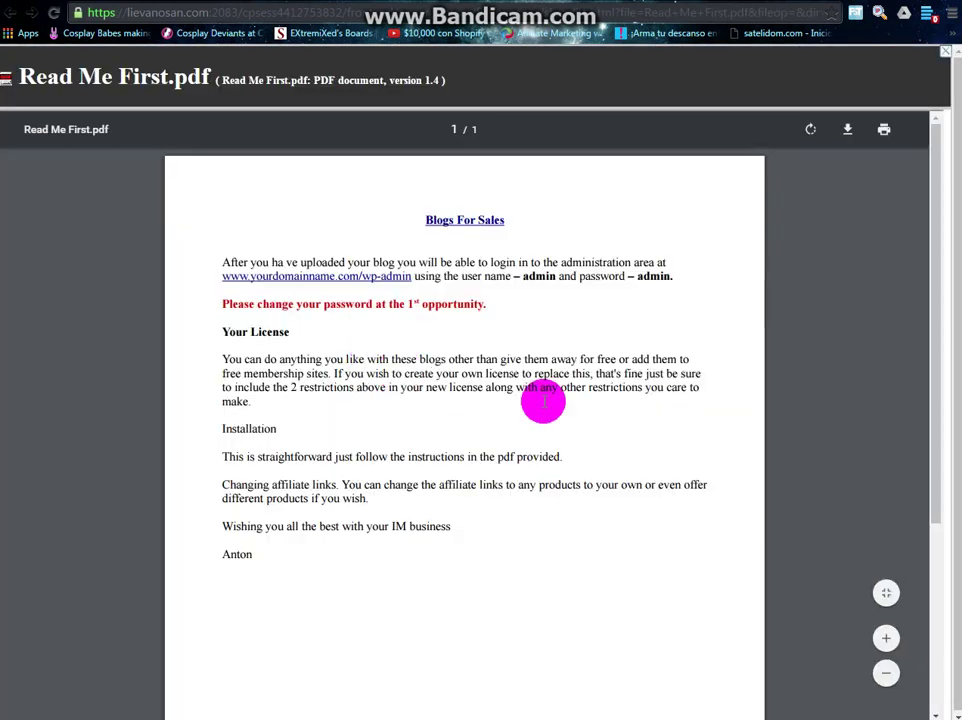
pyautogui.moveTo(224, 262); pyautogui.dragTo(657, 255)
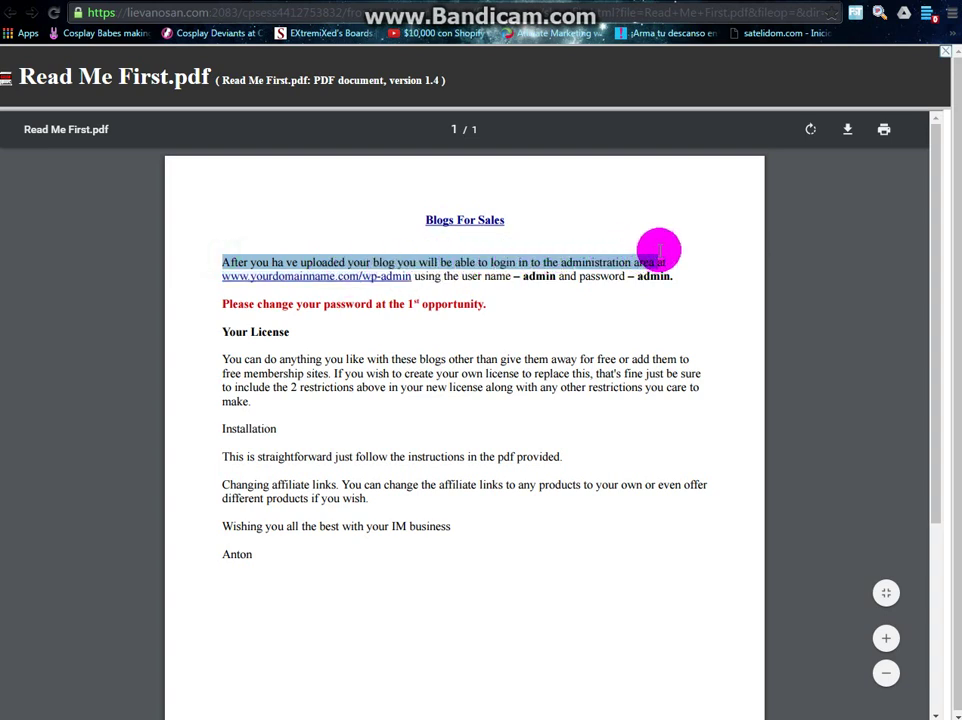
pyautogui.click(215, 281)
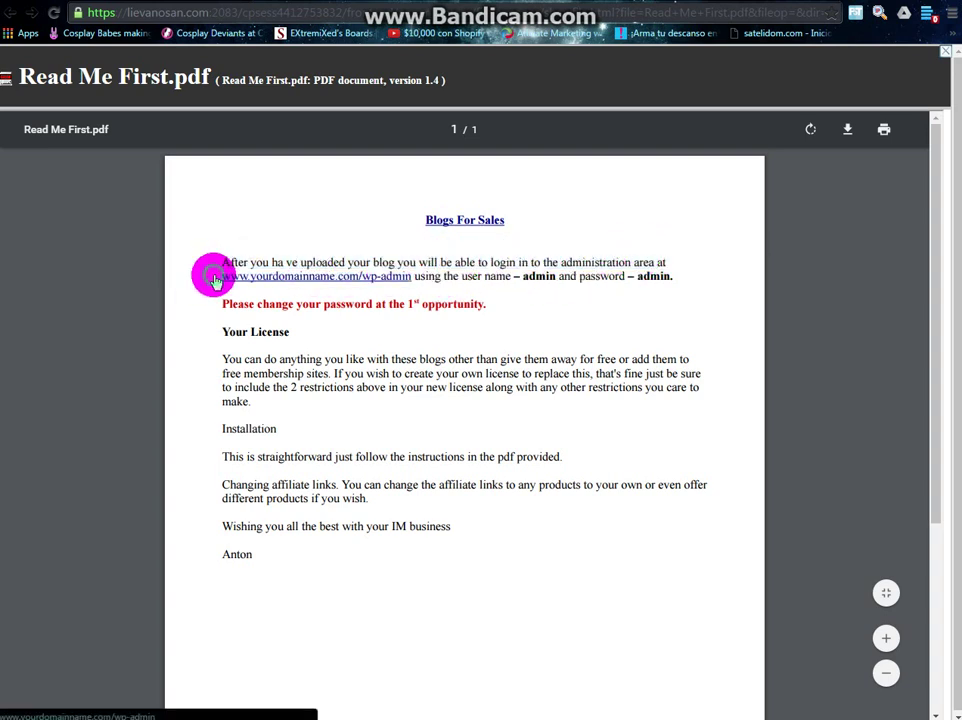
pyautogui.moveTo(410, 279); pyautogui.dragTo(215, 284)
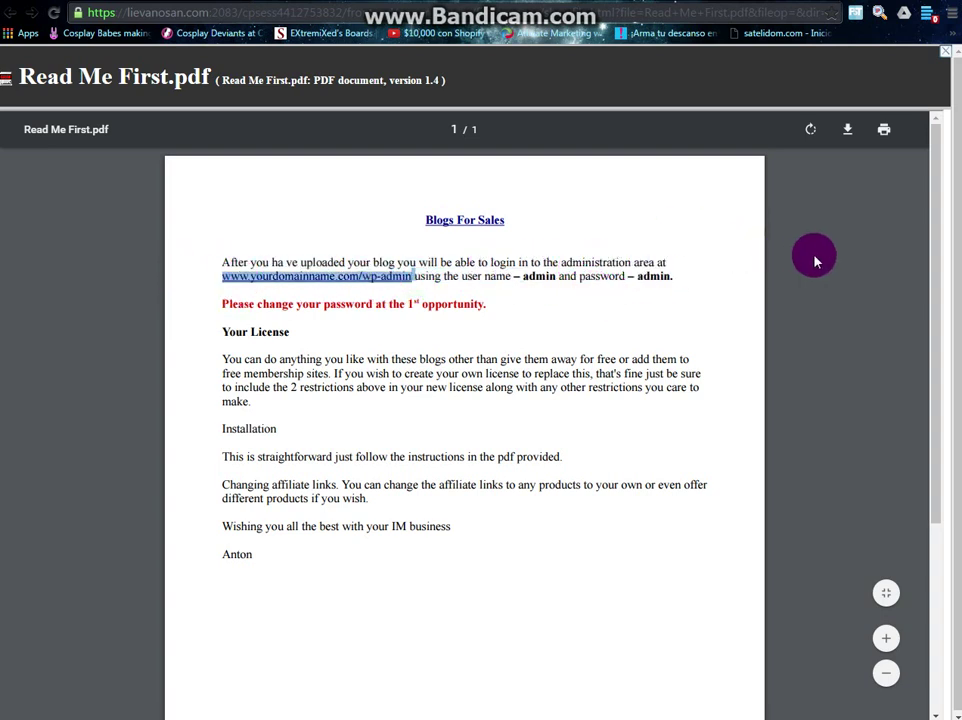
pyautogui.moveTo(556, 275); pyautogui.dragTo(481, 275)
pyautogui.moveTo(683, 276); pyautogui.dragTo(582, 279)
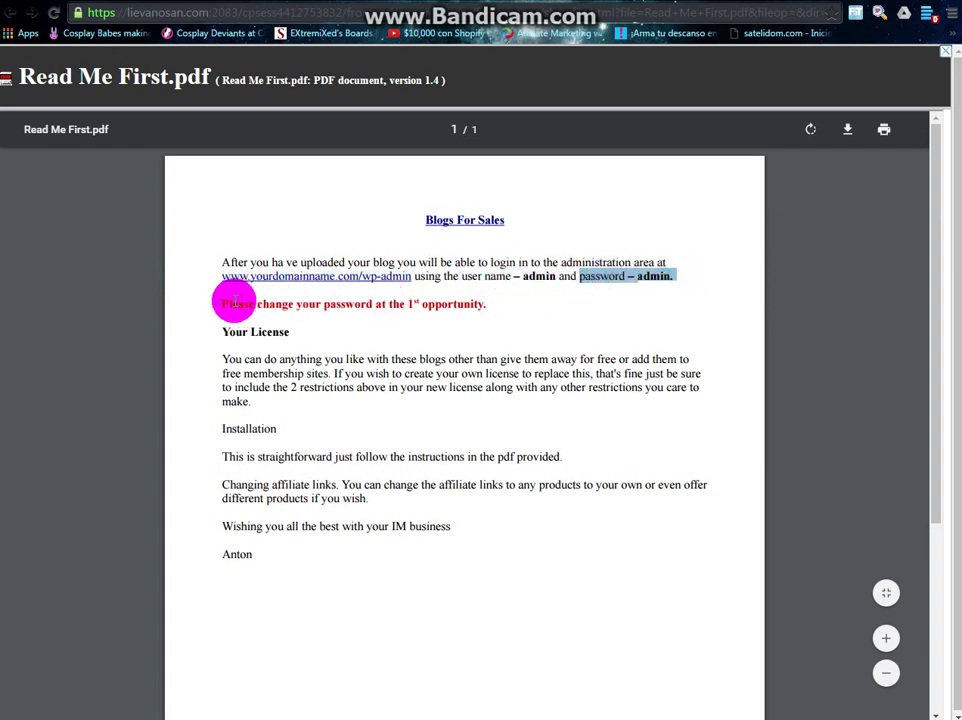
pyautogui.moveTo(222, 302); pyautogui.dragTo(510, 305)
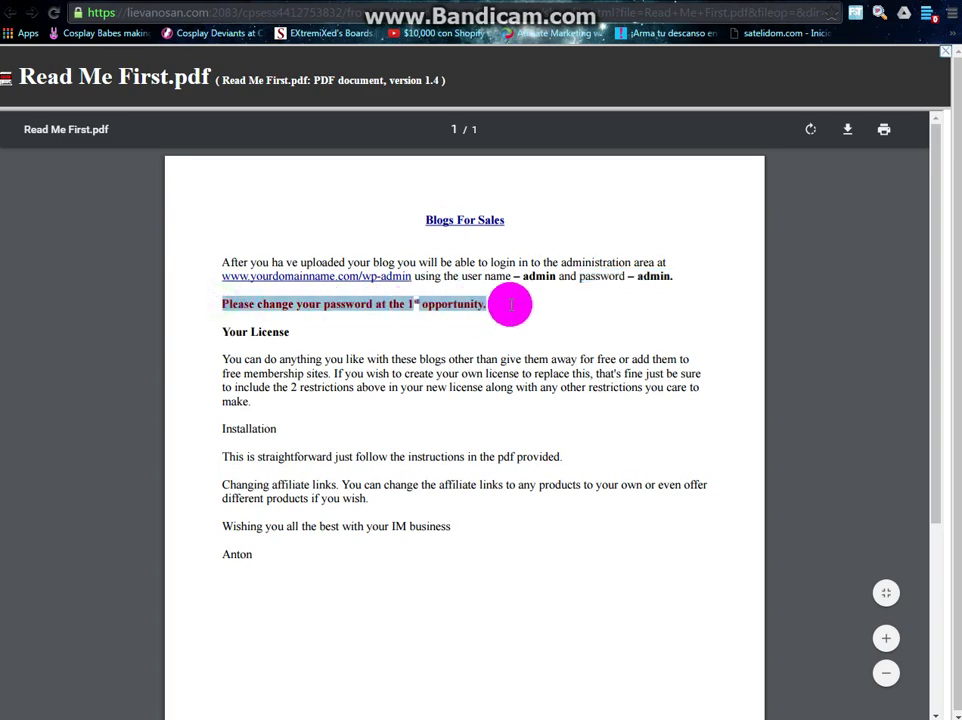
pyautogui.press('Escape')
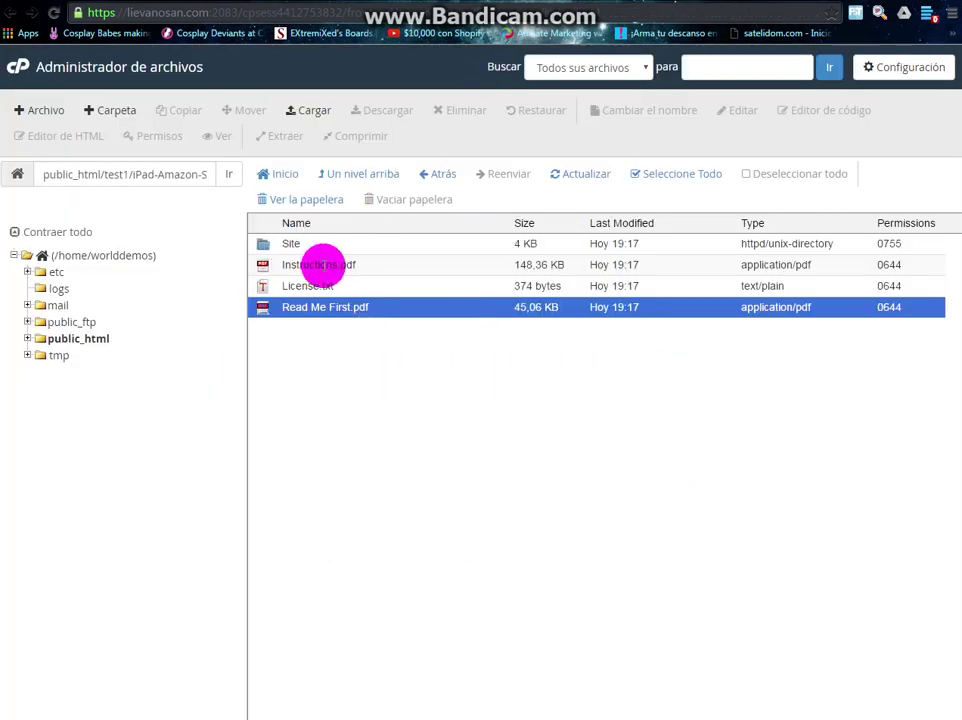
# - View Instructions.pdf and read through the blog upload, installer and final setup steps on both pages
pyautogui.rightClick(289, 267)
pyautogui.click(350, 314)
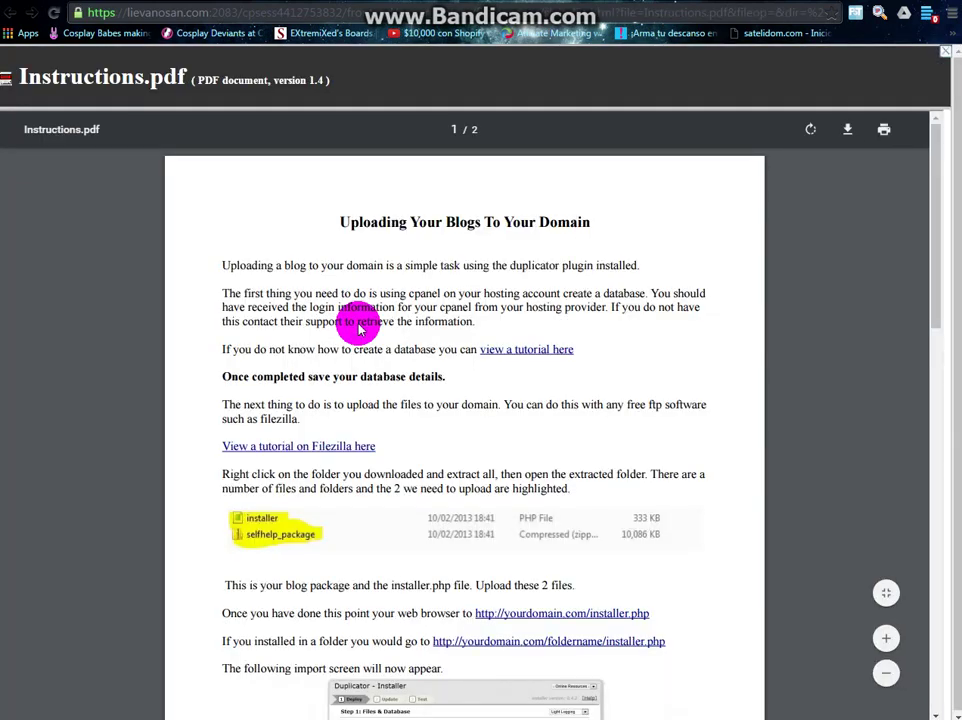
pyautogui.click(324, 221)
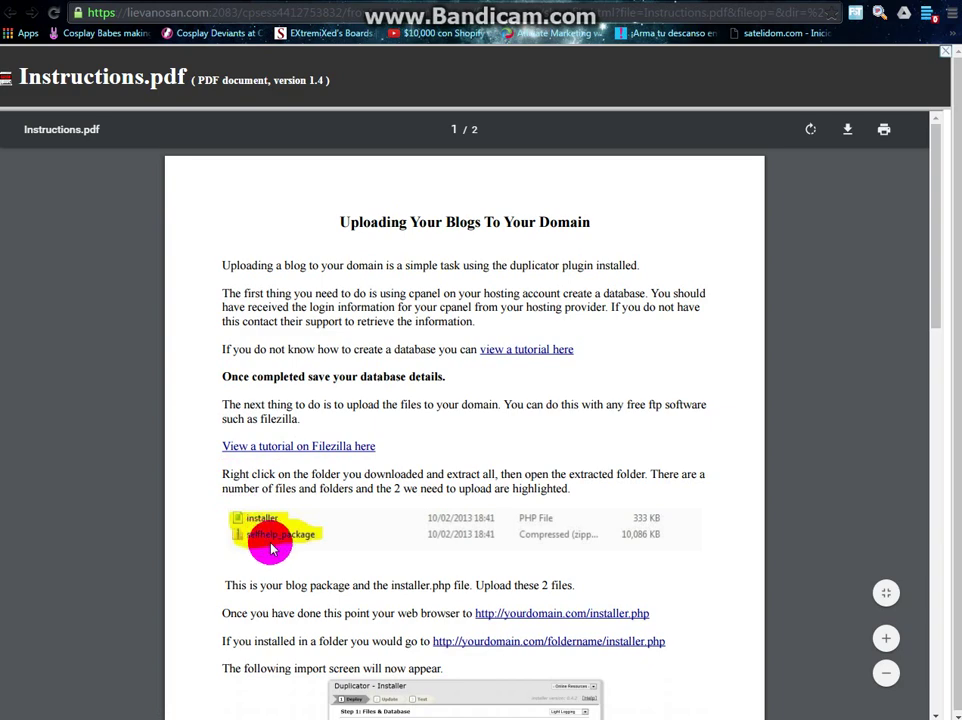
pyautogui.scroll(-3, 265, 545)
pyautogui.scroll(-3, 283, 387)
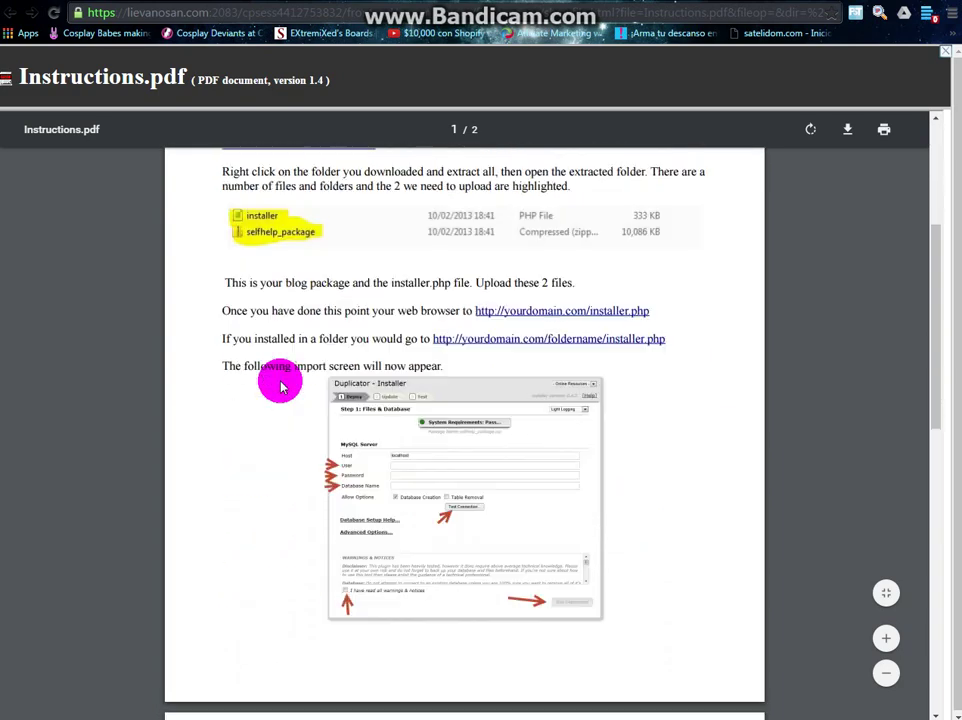
pyautogui.scroll(-1, 318, 382)
pyautogui.scroll(-8, 430, 410)
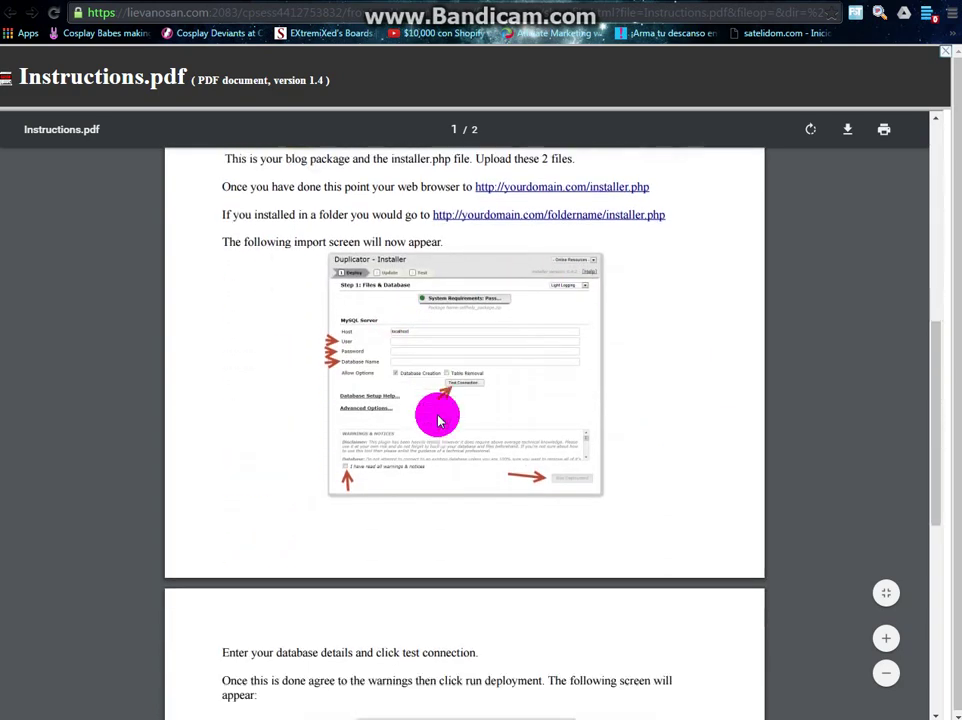
pyautogui.scroll(-5, 438, 421)
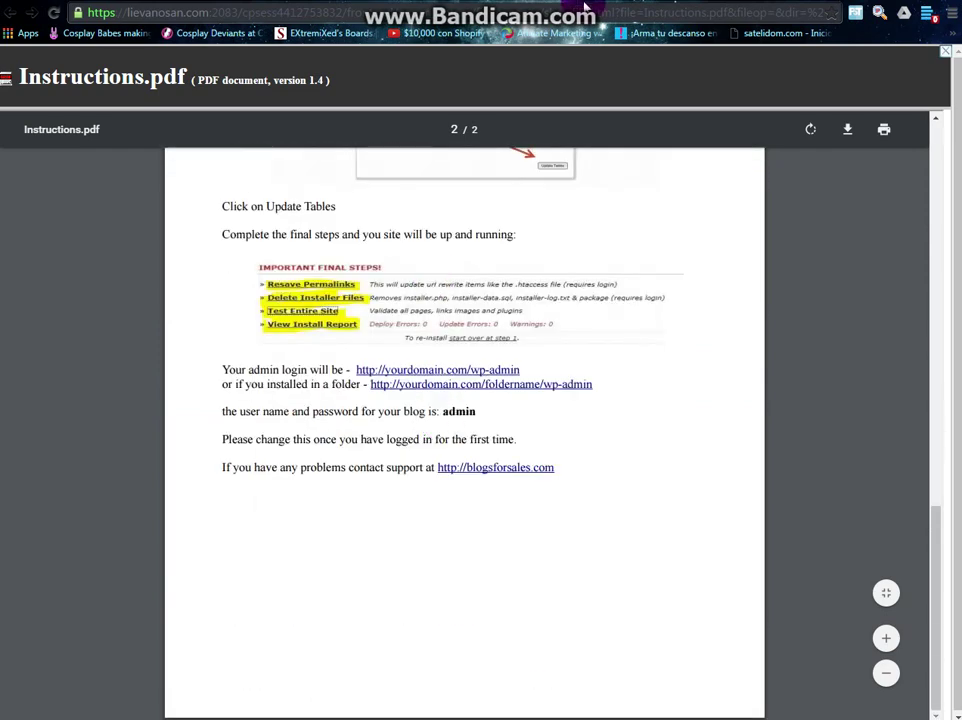
pyautogui.press('Escape')
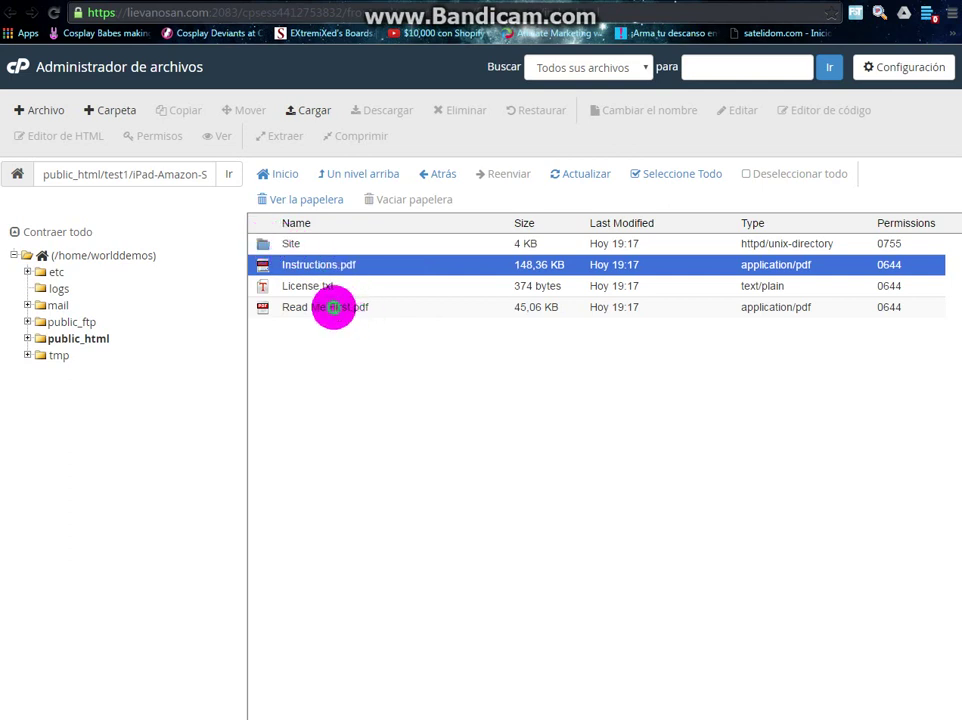
# - Delete Instructions.pdf and Read Me First.pdf from the inner iPad-Amazon-Store folder
pyautogui.click(333, 308)
pyautogui.keyDown('ctrl'); pyautogui.click(370, 266); pyautogui.keyUp('ctrl')
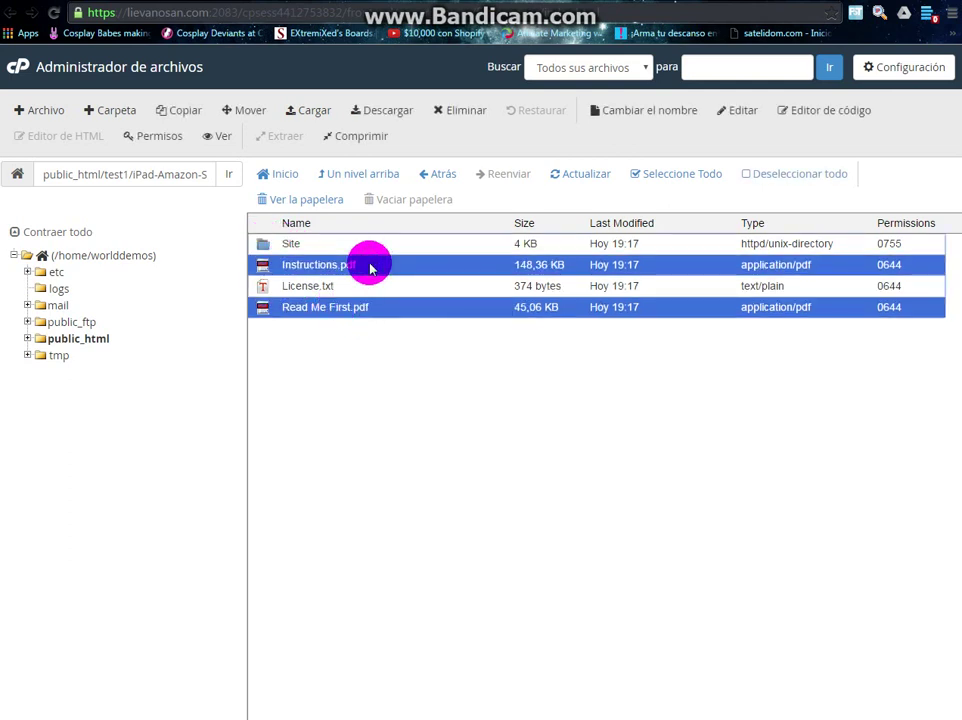
pyautogui.rightClick(370, 266)
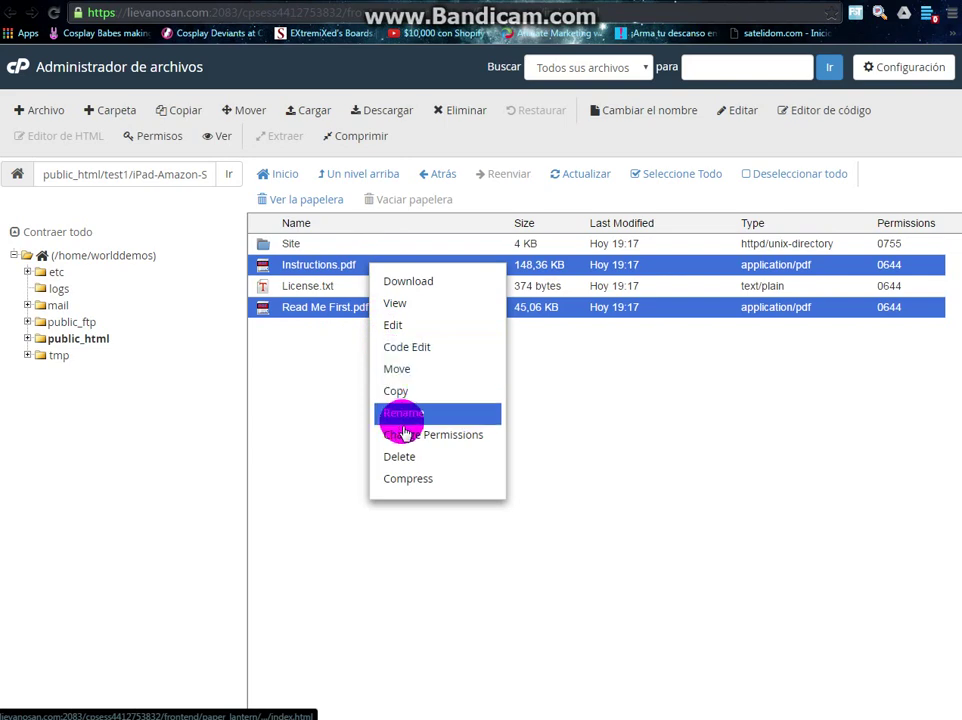
pyautogui.click(412, 460)
pyautogui.click(440, 397)
pyautogui.click(606, 439)
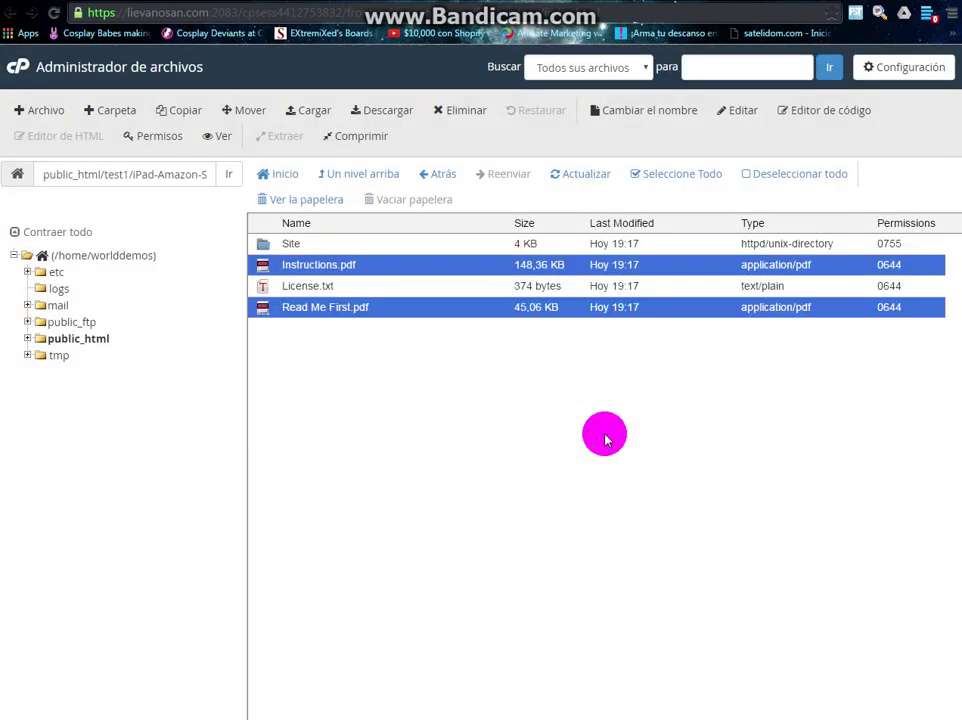
# - Open the Site folder and select its directory path in the path field
pyautogui.doubleClick(272, 250)
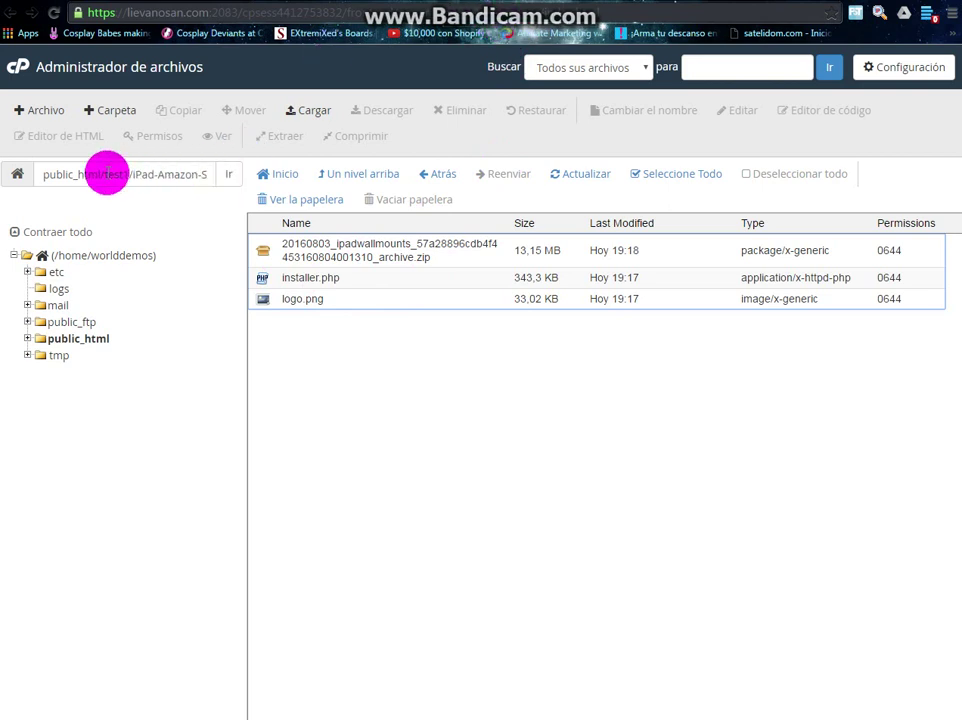
pyautogui.moveTo(103, 174); pyautogui.dragTo(380, 188)
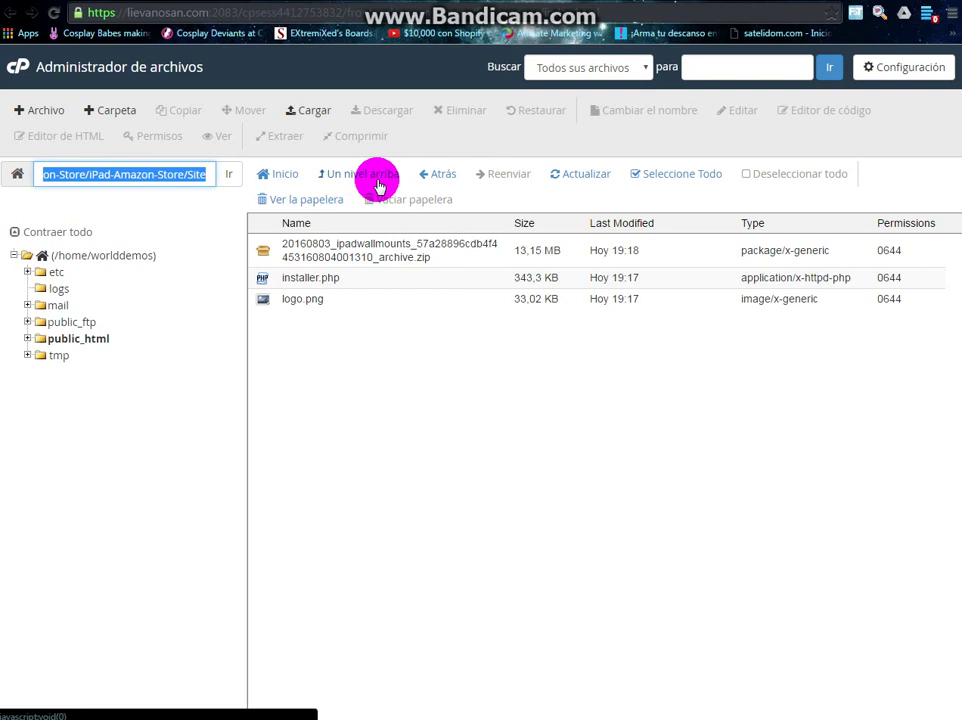
# - Copy the Site folder's path and append the part starting at /test1 to worlddemos.club in a new browser tab's address
pyautogui.rightClick(193, 172)
pyautogui.click(254, 203)
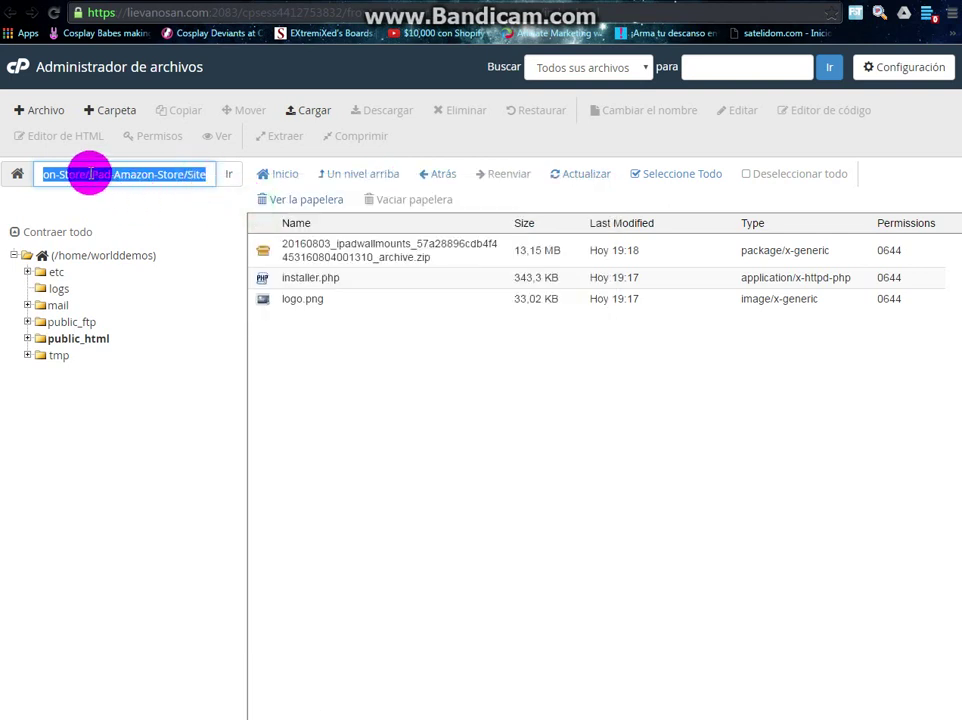
pyautogui.hotkey('ctrl', 't')
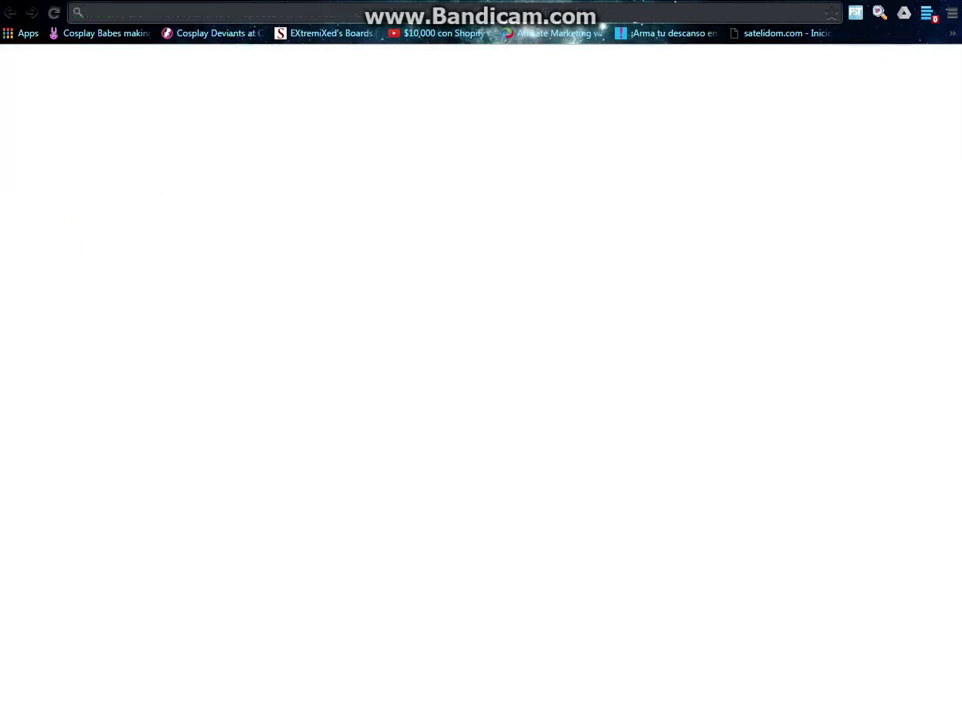
pyautogui.write('world')
pyautogui.press('Right')
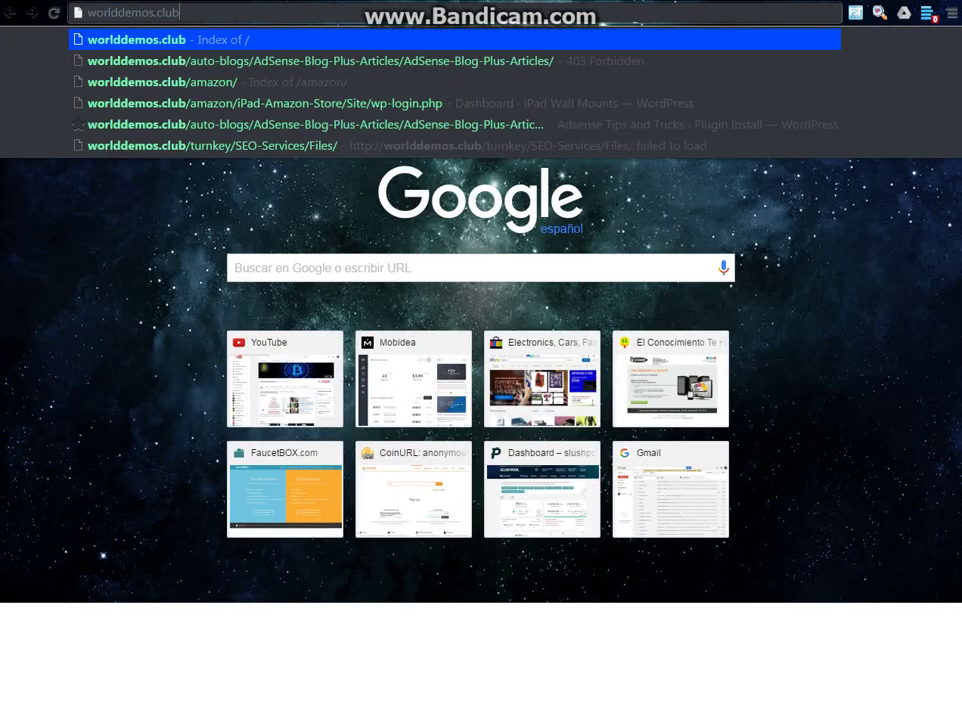
pyautogui.hotkey('ctrl', 'v')
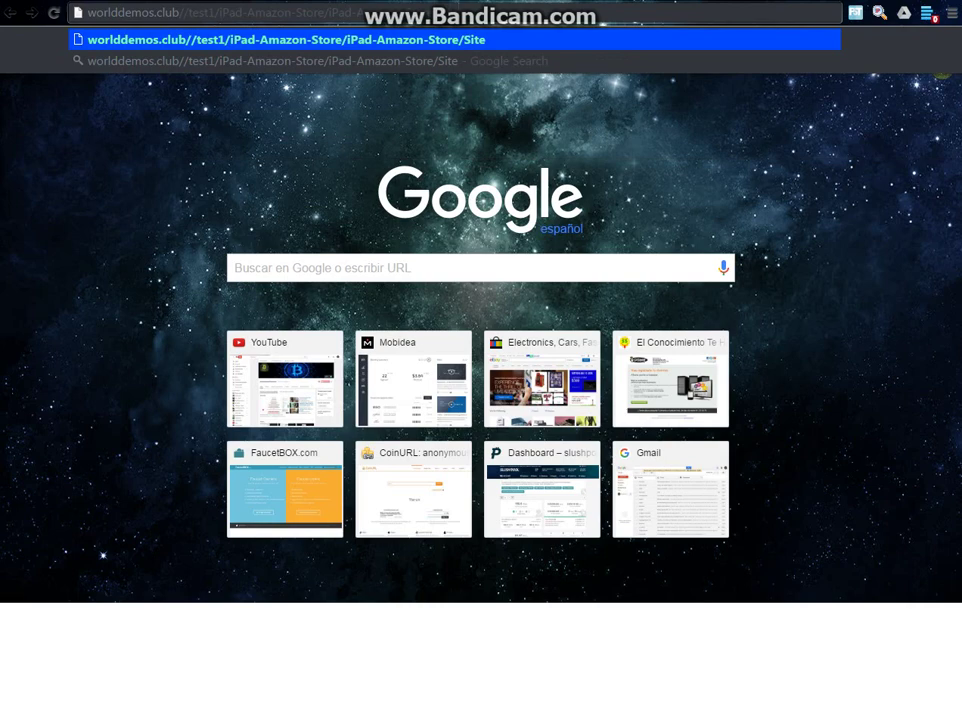
# - Complete the address as worlddemos.club//test1/iPad-Amazon-Store/iPad-Amazon-Store/Site/installer.php and load the Duplicator installer
pyautogui.hotkey('ctrl', 'shift', 'Left')
pyautogui.hotkey('ctrl', 'shift', 'Left')
pyautogui.hotkey('ctrl', 'shift', 'Left')
pyautogui.hotkey('ctrl', 'shift', 'Left')
pyautogui.hotkey('ctrl', 'shift', 'Left')
pyautogui.hotkey('ctrl', 'shift', 'Left')
pyautogui.hotkey('ctrl', 'shift', 'Left')
pyautogui.hotkey('ctrl', 'shift', 'Right')
pyautogui.hotkey('ctrl', 'shift', 'Right')
pyautogui.hotkey('ctrl', 'shift', 'Right')
pyautogui.hotkey('ctrl', 'shift', 'Right')
pyautogui.hotkey('ctrl', 'shift', 'Right')
pyautogui.hotkey('ctrl', 'shift', 'Right')
pyautogui.hotkey('ctrl', 'shift', 'Right')
pyautogui.hotkey('ctrl', 'shift', 'Right')
pyautogui.hotkey('ctrl', 'shift', 'Right')
pyautogui.hotkey('alt', 'Tab')
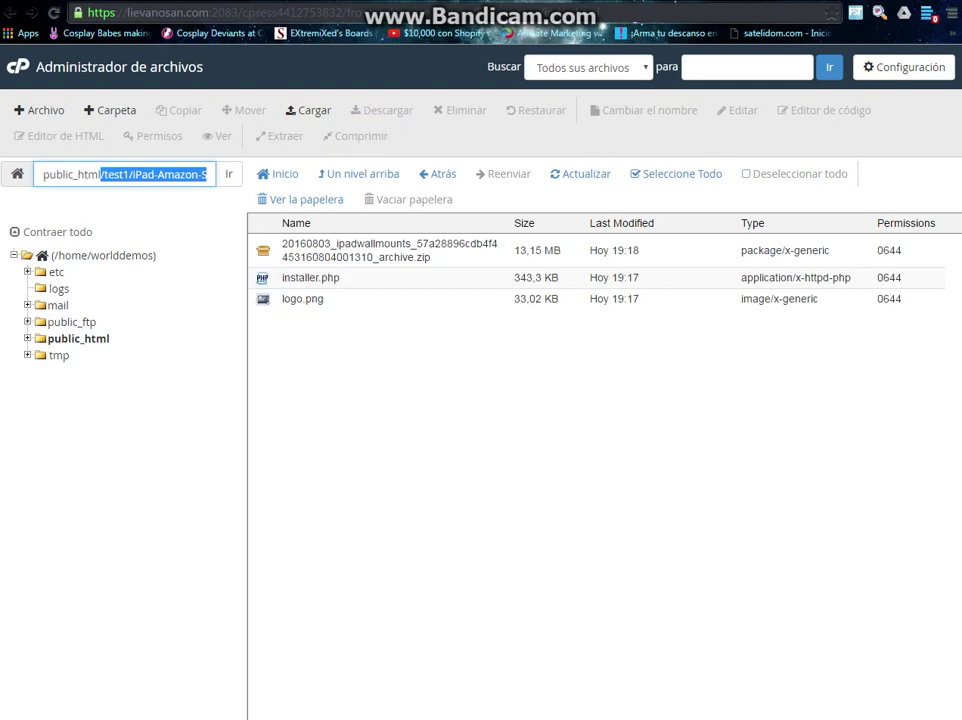
pyautogui.hotkey('alt', 'Tab')
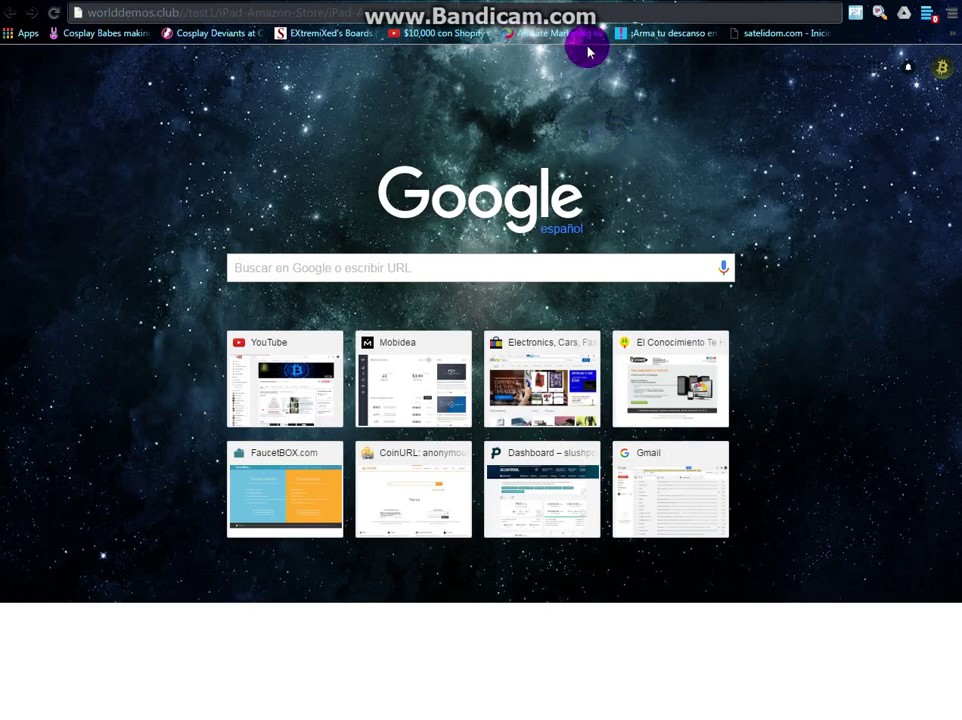
pyautogui.hotkey('ctrl', 'v')
pyautogui.write('inst')
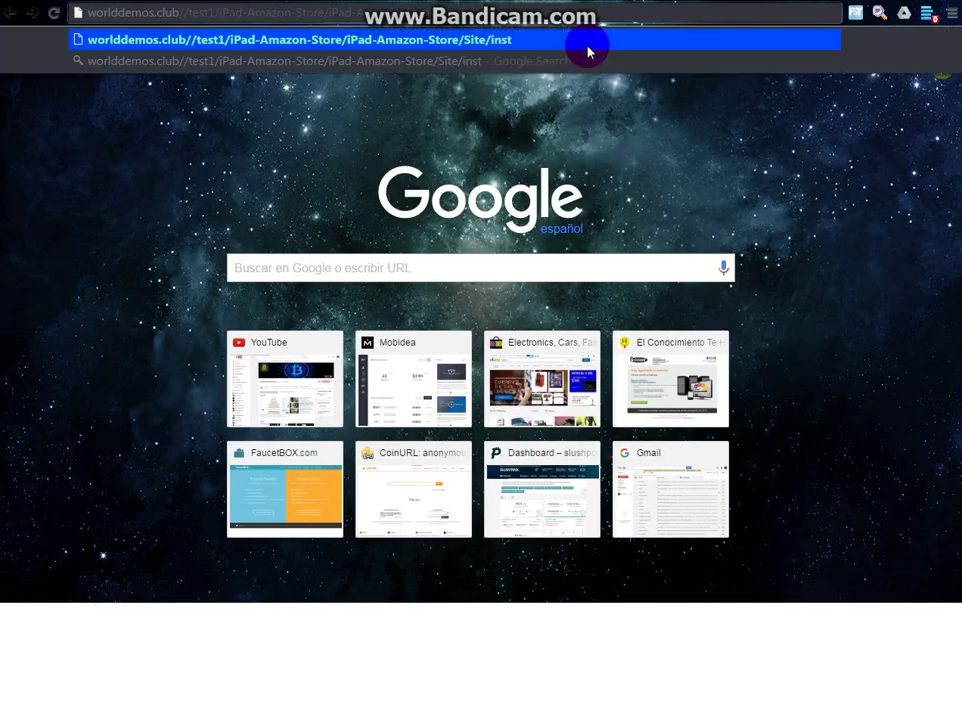
pyautogui.write('aller.php')
pyautogui.press('Return')
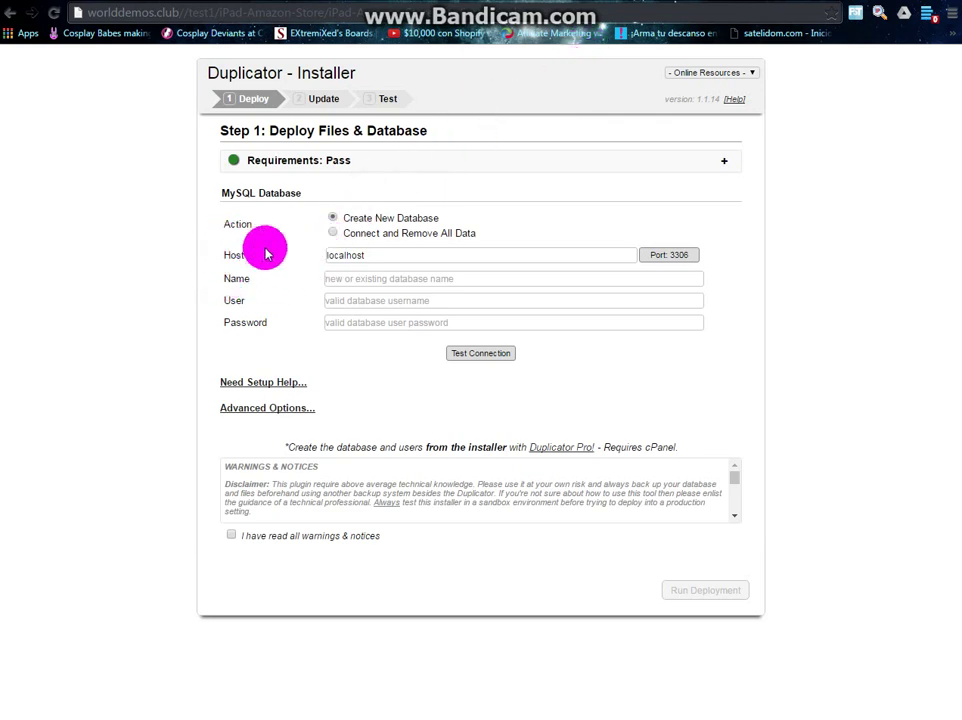
pyautogui.moveTo(221, 196); pyautogui.dragTo(307, 190)
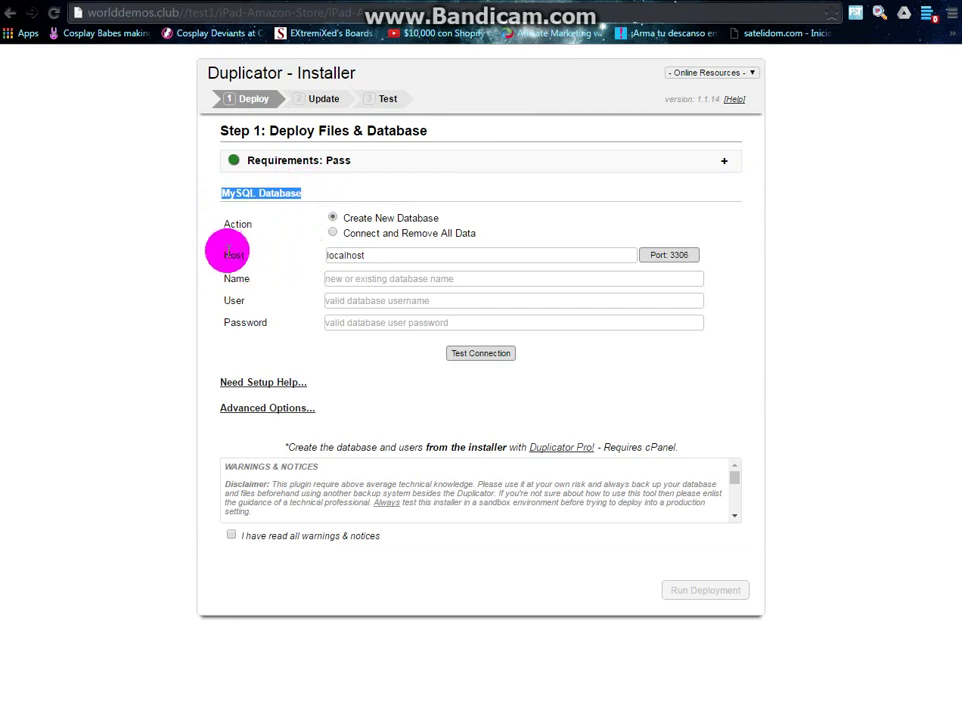
pyautogui.moveTo(223, 255); pyautogui.dragTo(262, 262)
pyautogui.moveTo(224, 281); pyautogui.dragTo(279, 326)
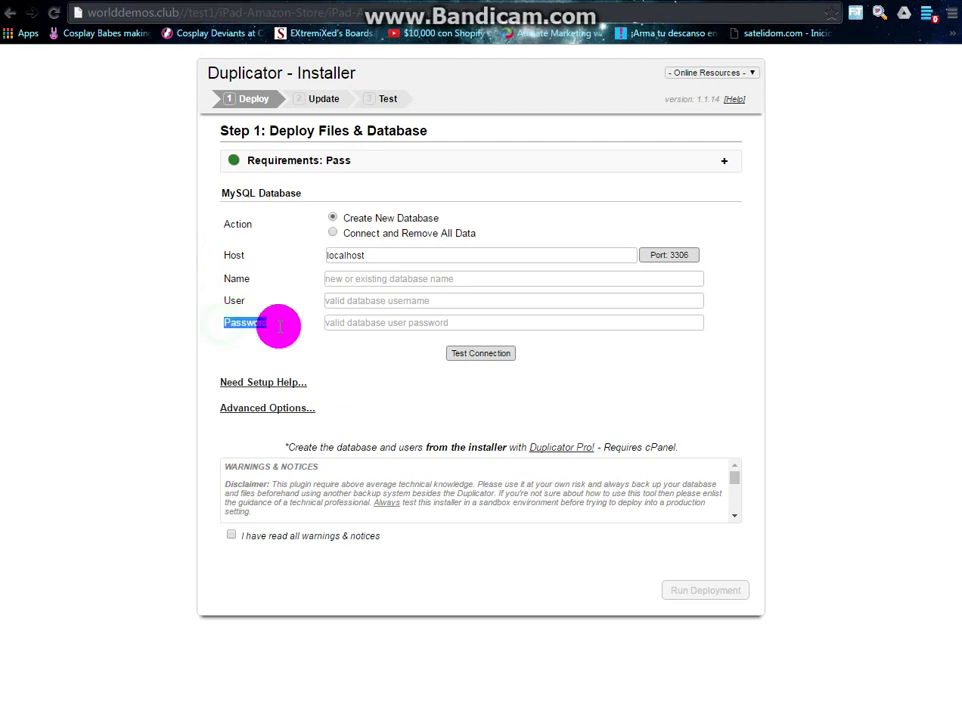
# - Open the MySQL database wizard in cPanel and create a database with the name amazon1 after the worlddem_ prefix
pyautogui.click(209, 2)
pyautogui.scroll(-1, 294, 410)
pyautogui.scroll(-1, 294, 410)
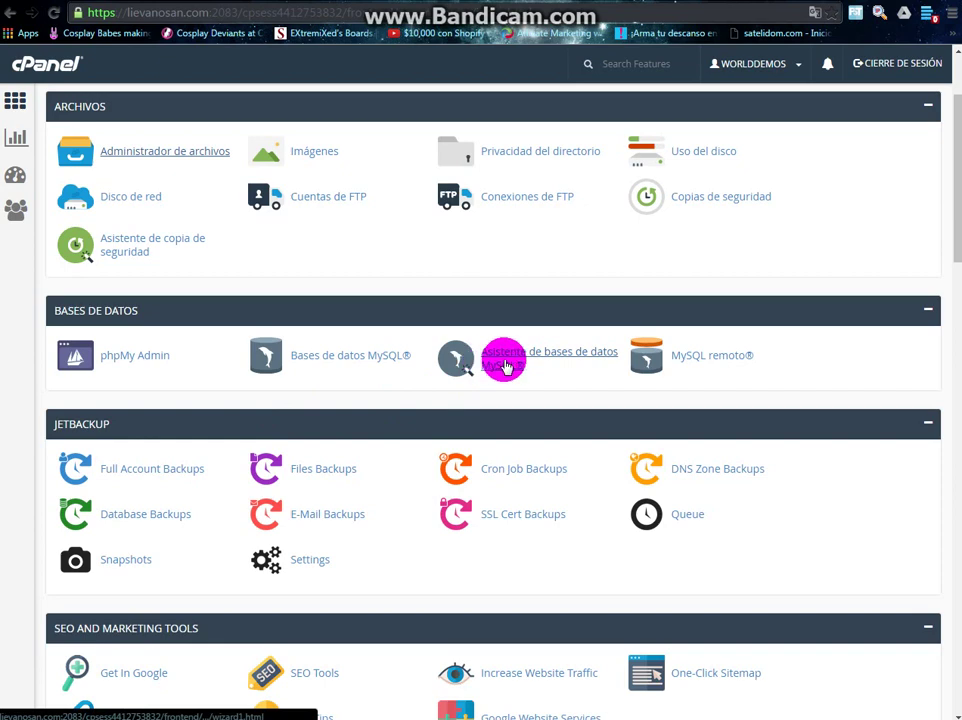
pyautogui.click(597, 360)
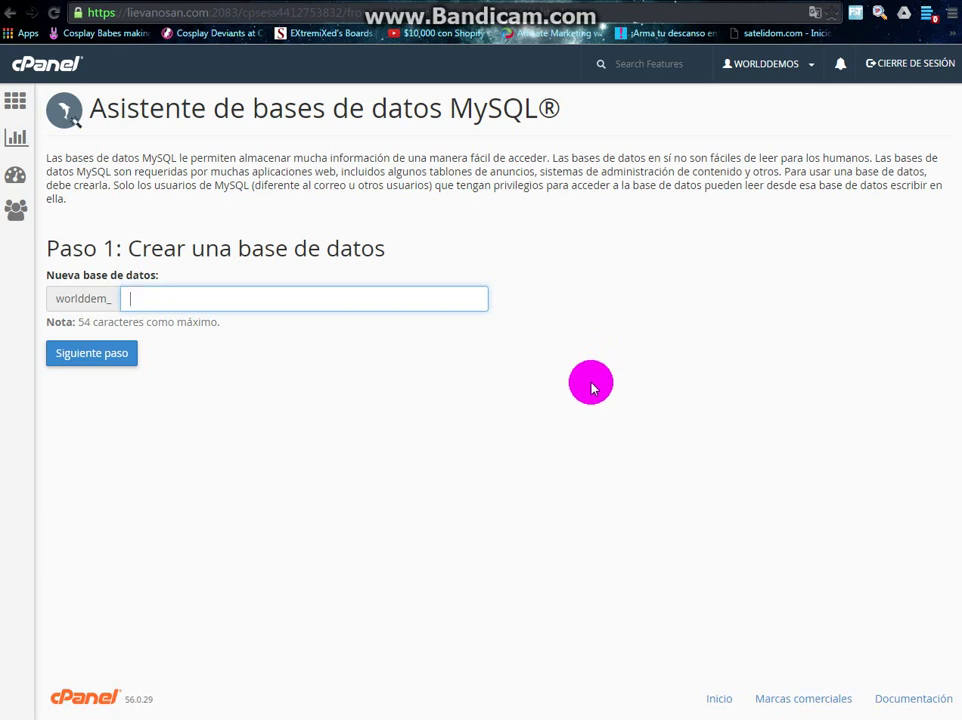
pyautogui.write('amazon')
pyautogui.press('Down')
pyautogui.write('1')
pyautogui.click(126, 362)
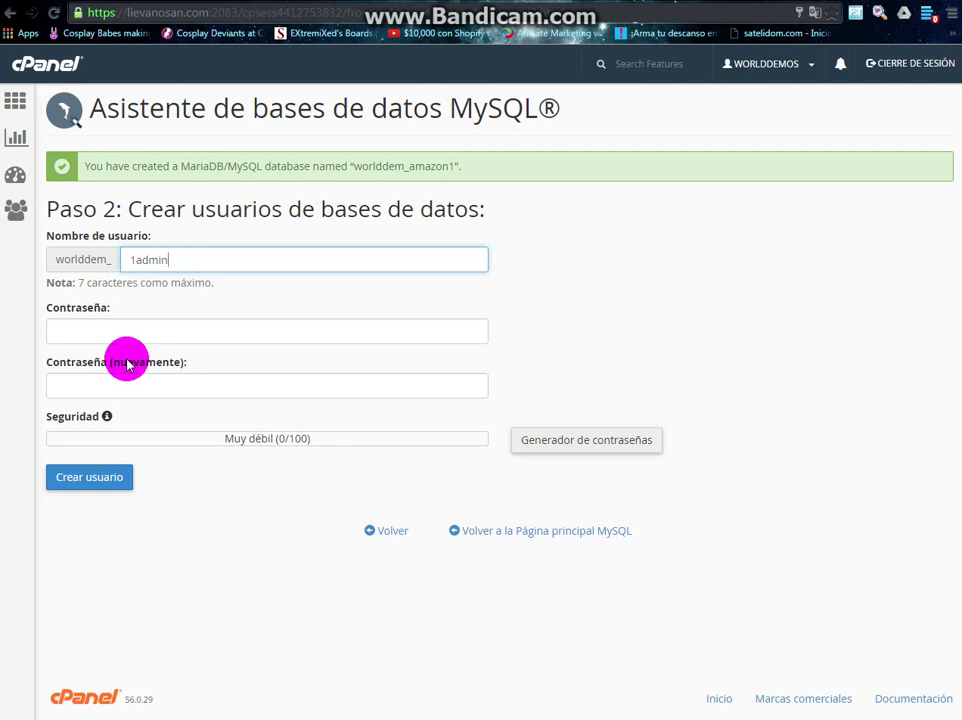
# - Create the database user 1admin, entering and repeating its database password
pyautogui.press('Tab')
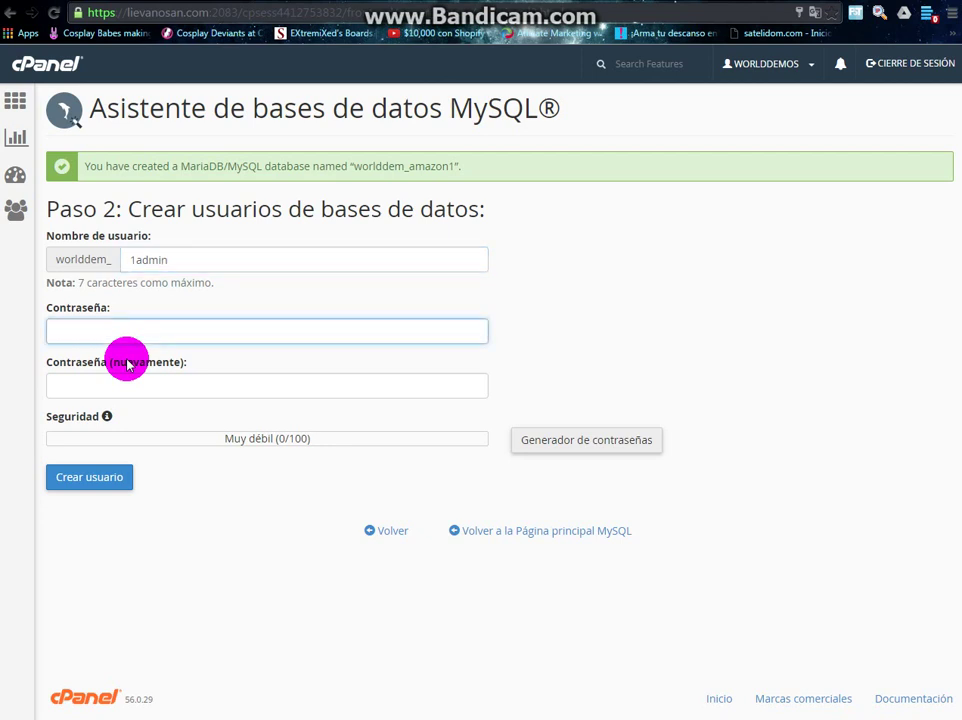
pyautogui.write('••••')
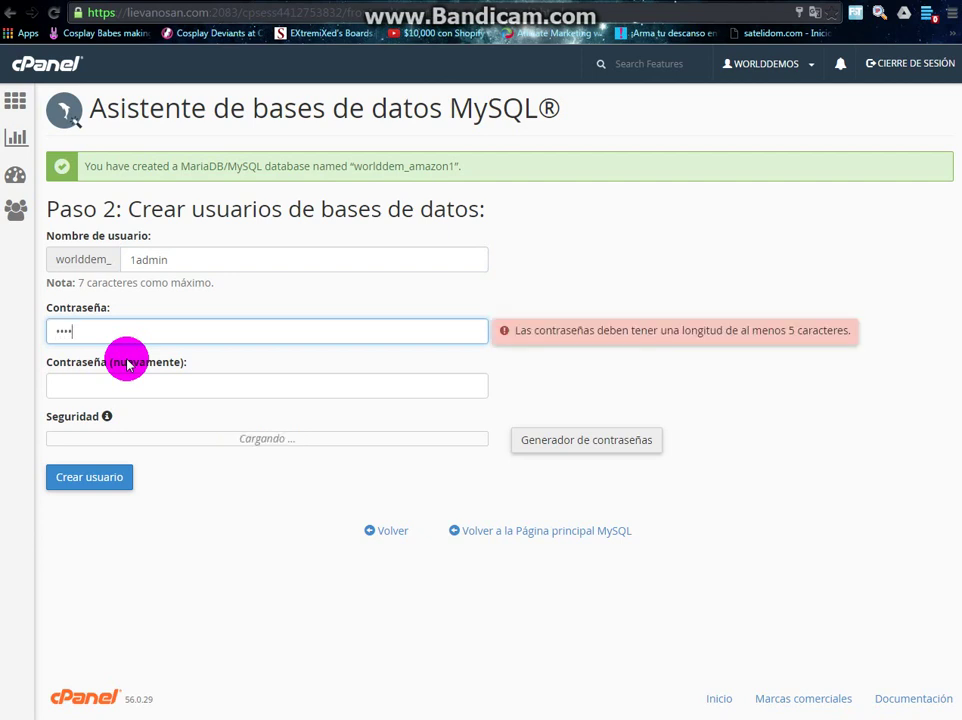
pyautogui.write('•')
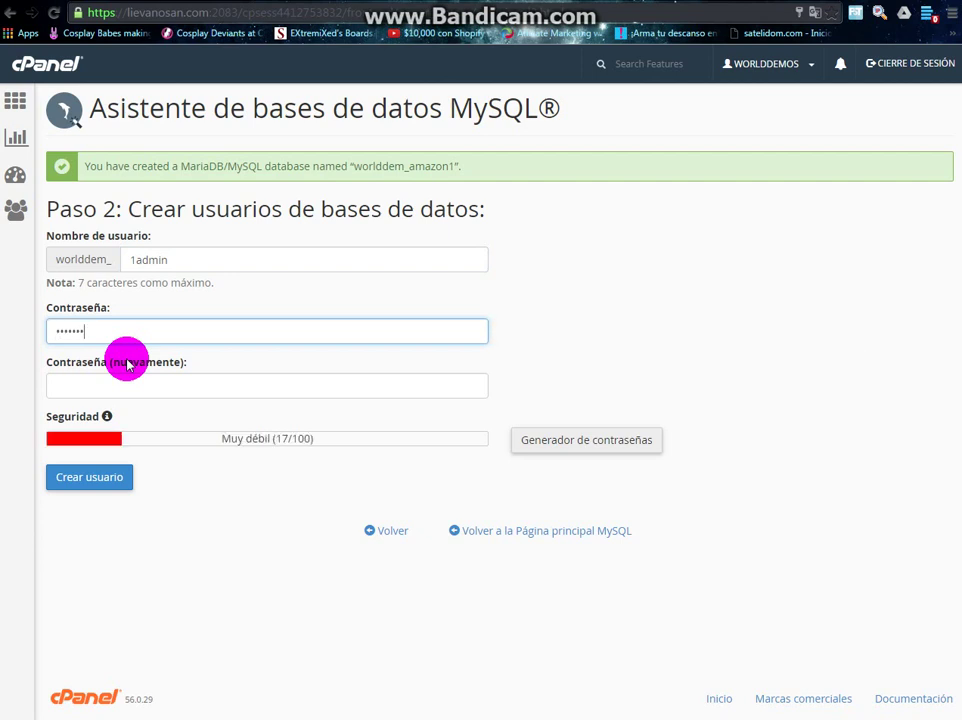
pyautogui.write('••')
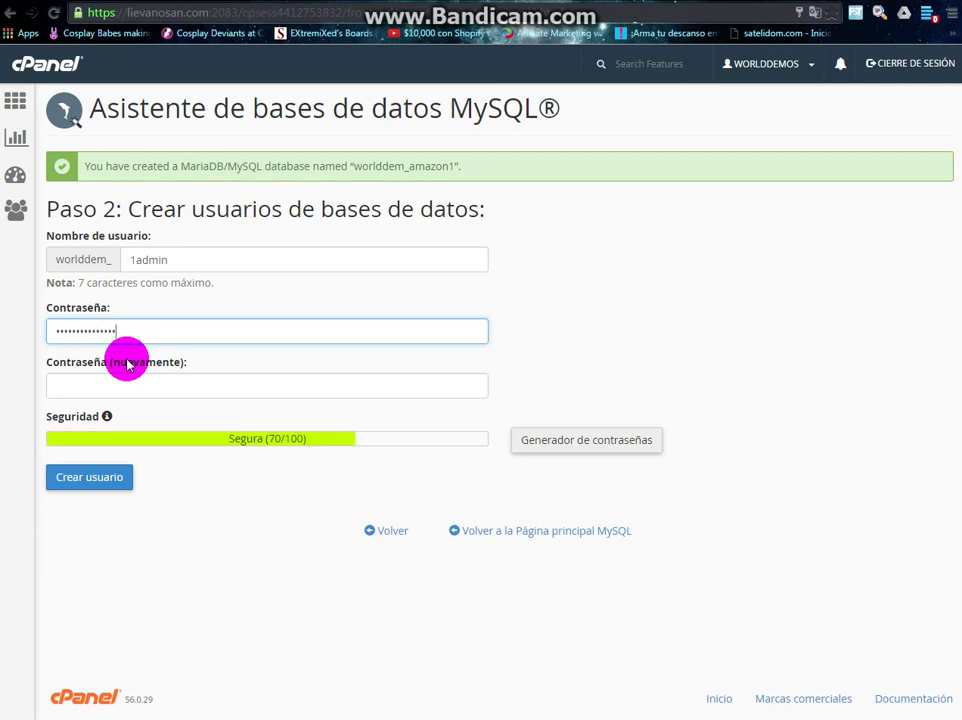
pyautogui.press('Tab')
pyautogui.write('•')
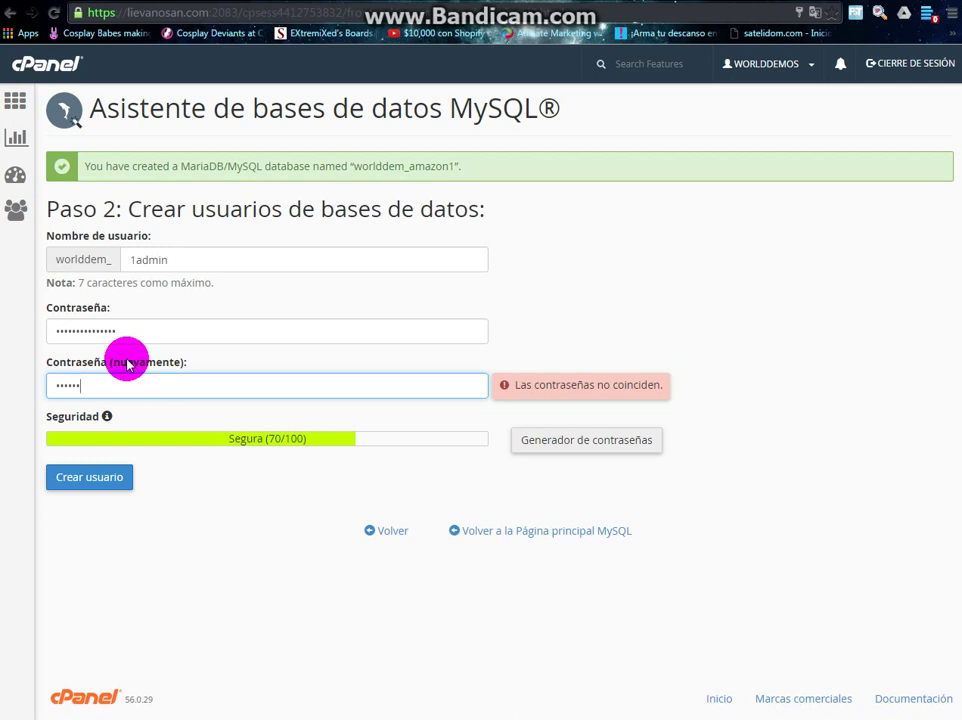
pyautogui.write('•••••••••••••')
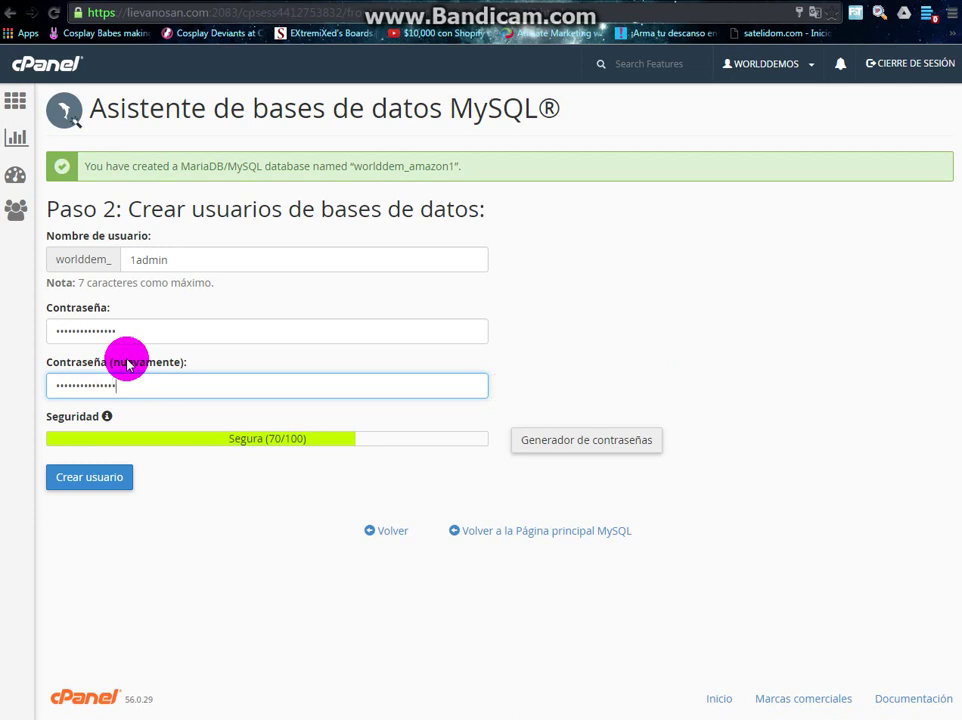
pyautogui.click(97, 487)
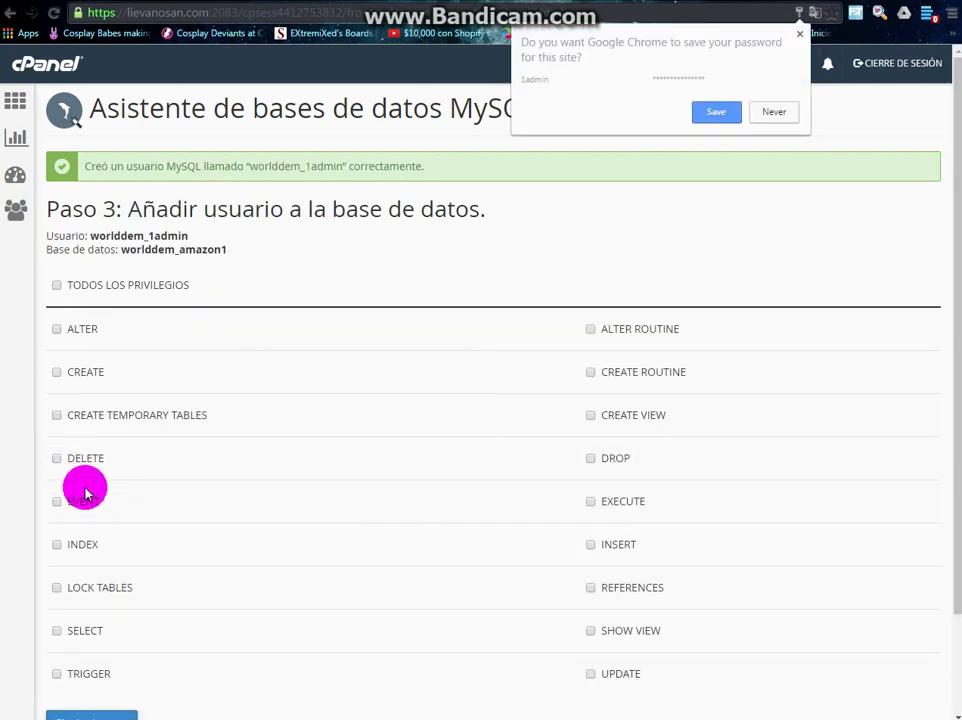
# - Grant the user worlddem_1admin all privileges on the worlddem_amazon1 database and finish the assignment
pyautogui.click(41, 265)
pyautogui.moveTo(92, 288); pyautogui.dragTo(57, 294)
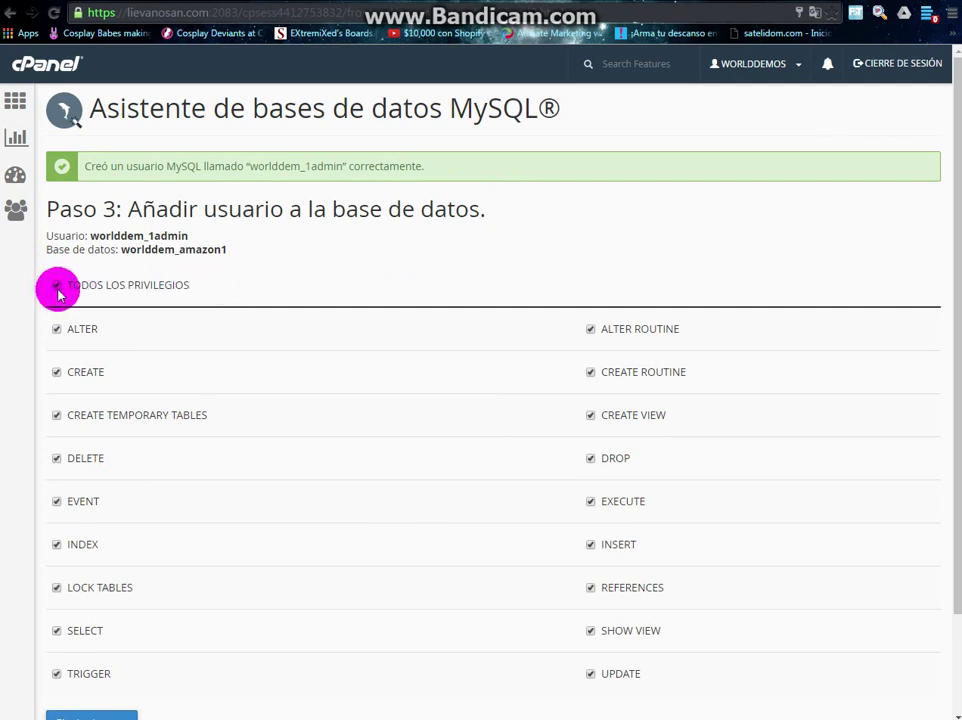
pyautogui.scroll(-2, 192, 420)
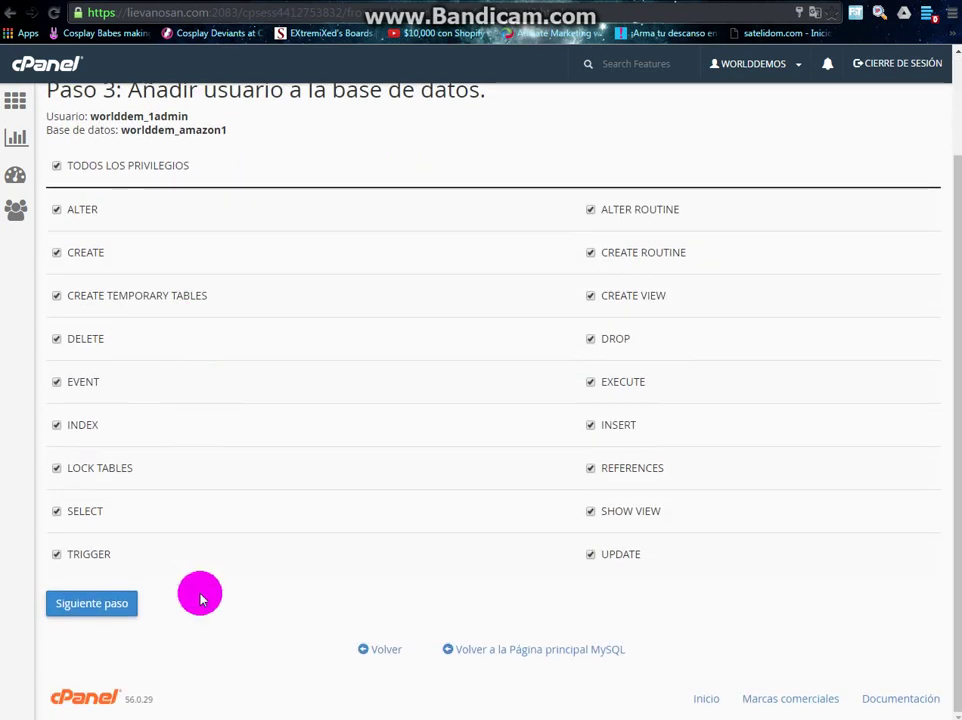
pyautogui.click(111, 612)
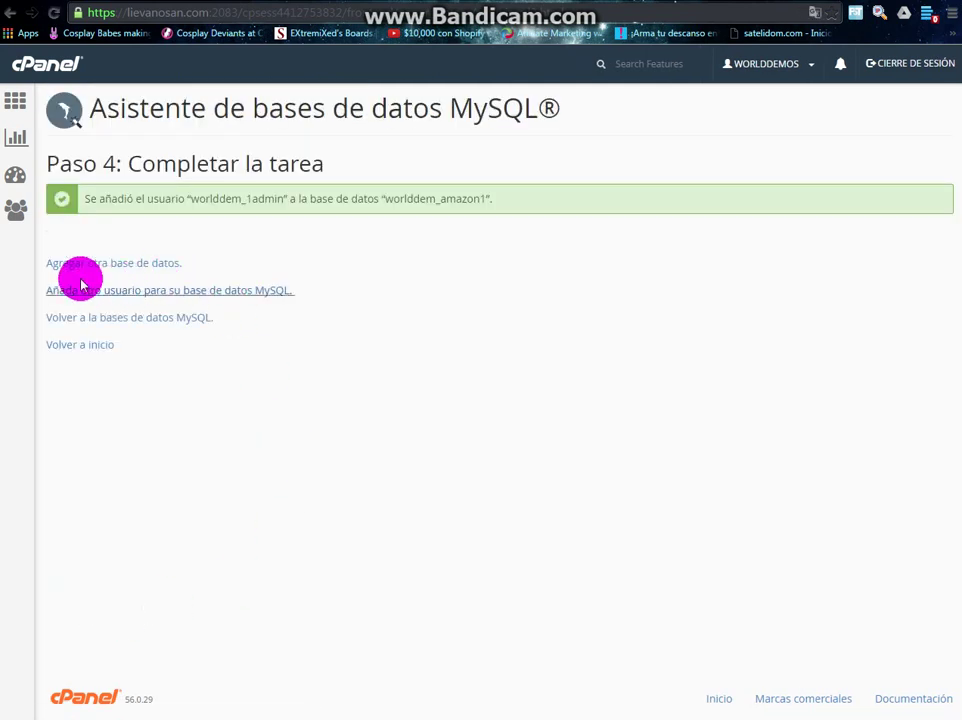
# - Copy the database name worlddem_amazon1 from the wizard's completion message into the Duplicator installer's database Name field
pyautogui.moveTo(89, 199); pyautogui.dragTo(273, 198)
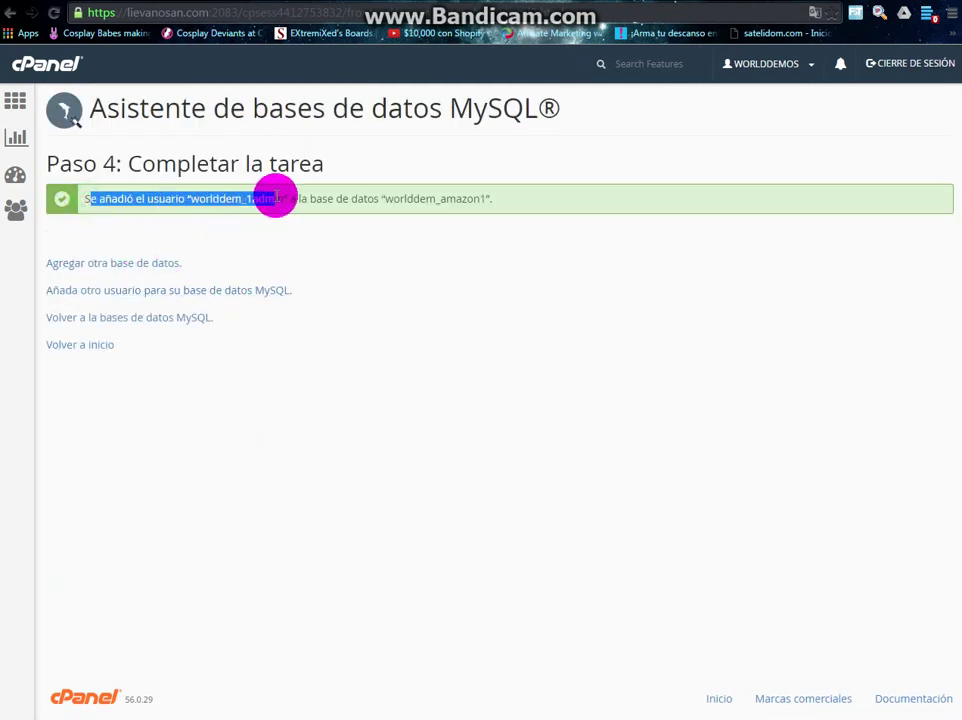
pyautogui.moveTo(490, 198); pyautogui.dragTo(350, 205)
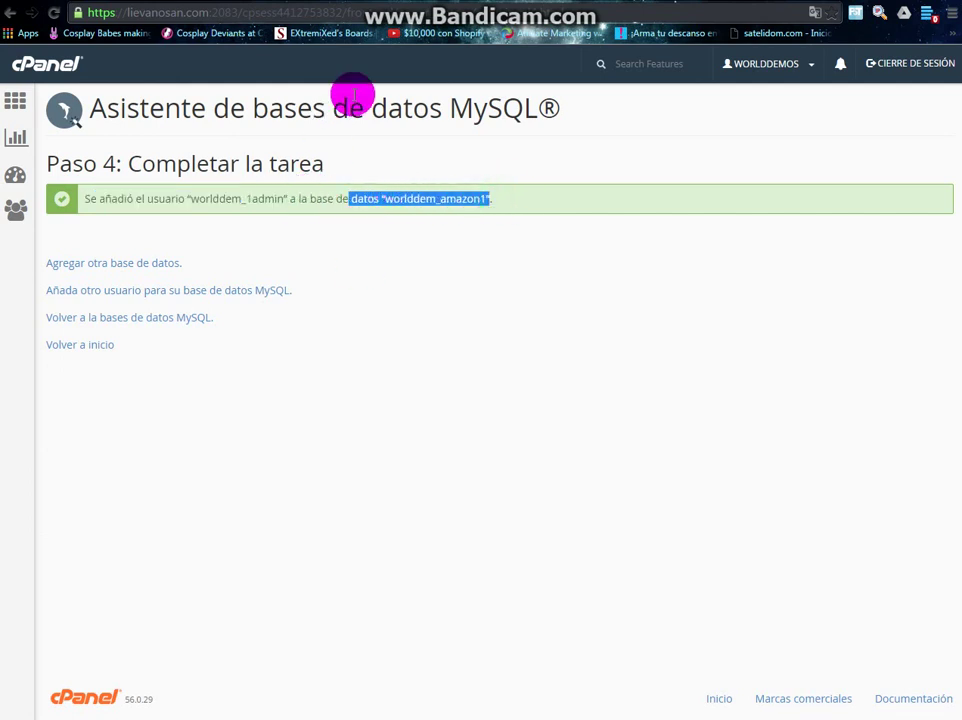
pyautogui.click(230, 199)
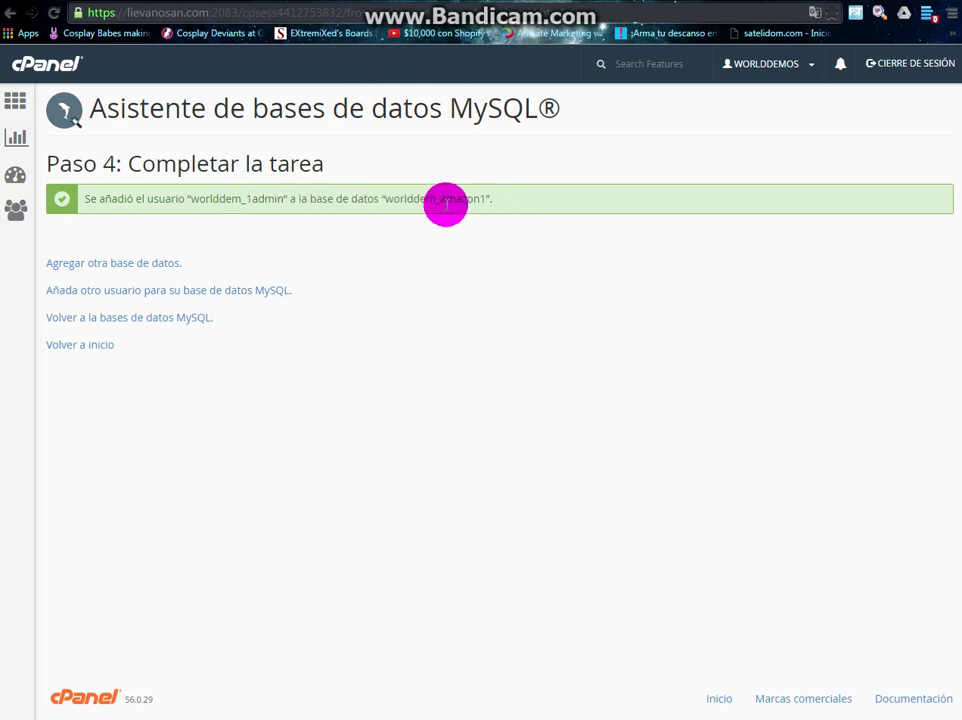
pyautogui.moveTo(485, 198); pyautogui.dragTo(387, 196)
pyautogui.press('super+c')
pyautogui.rightClick(387, 196)
pyautogui.click(407, 205)
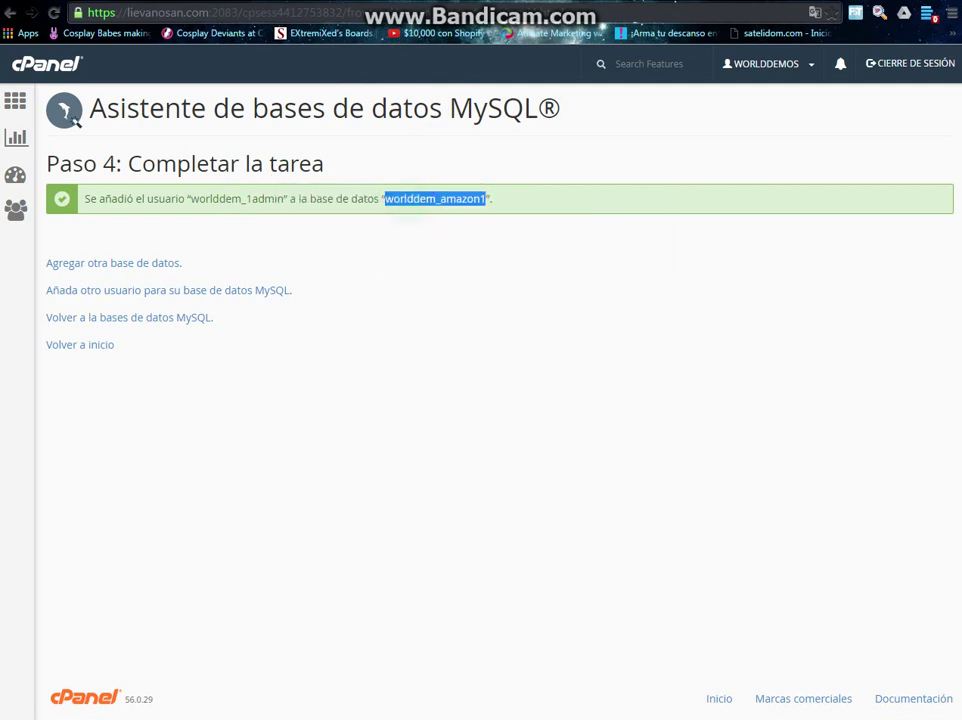
pyautogui.click(485, 40)
pyautogui.click(382, 276)
pyautogui.rightClick(382, 276)
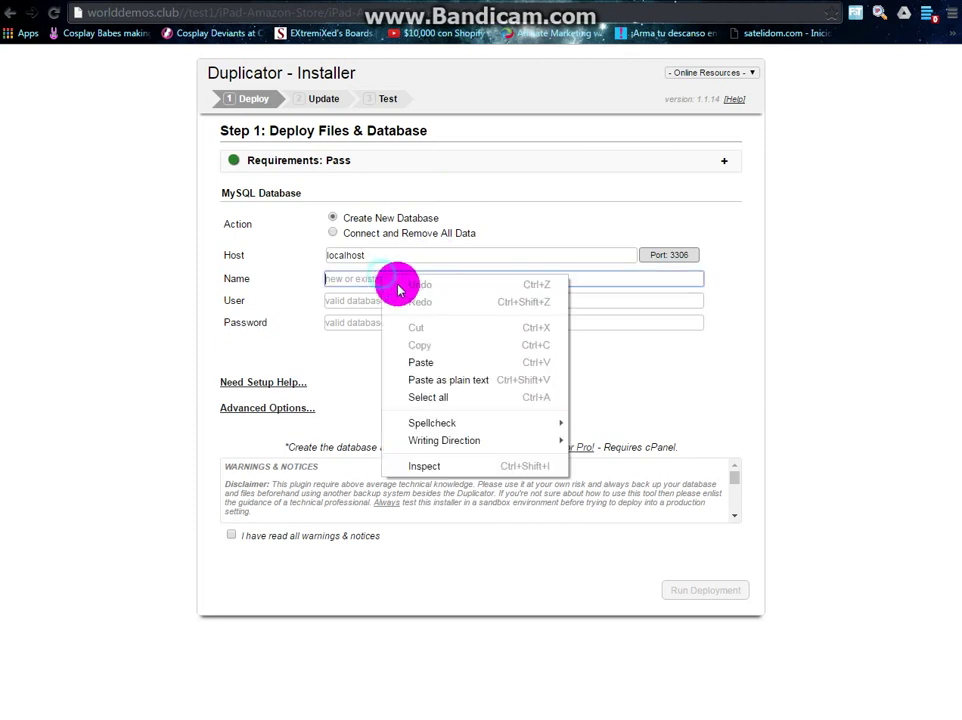
pyautogui.click(455, 362)
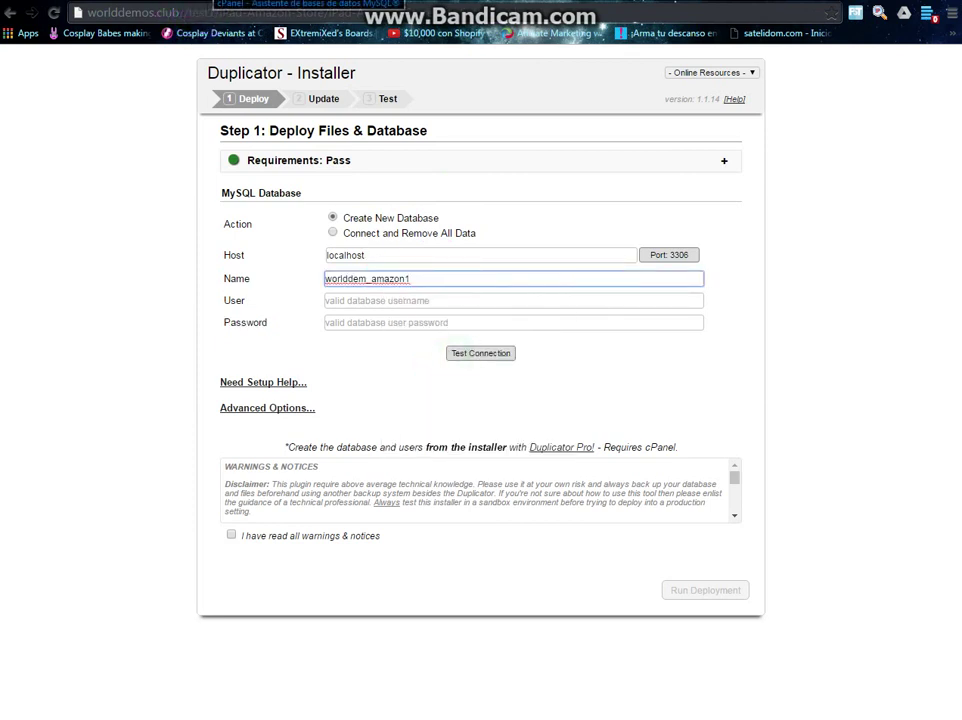
# - Copy the username worlddem_1admin from the cPanel wizard into the Duplicator installer's database User field
pyautogui.click(215, 3)
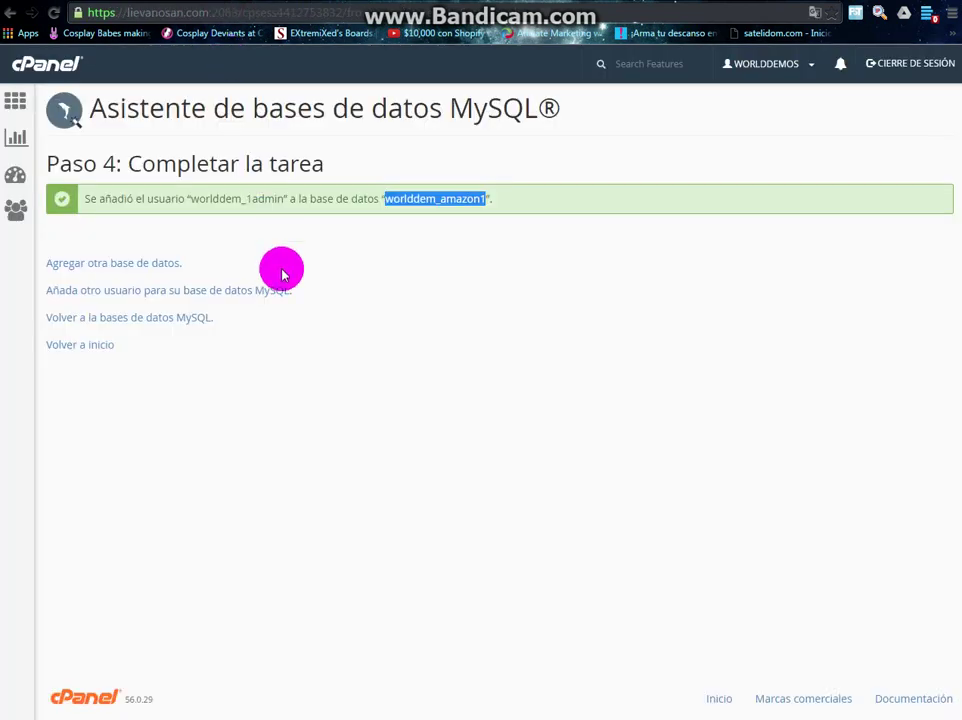
pyautogui.moveTo(282, 198); pyautogui.dragTo(191, 198)
pyautogui.press('super+c')
pyautogui.rightClick(205, 198)
pyautogui.click(232, 205)
pyautogui.click(300, 5)
pyautogui.rightClick(356, 300)
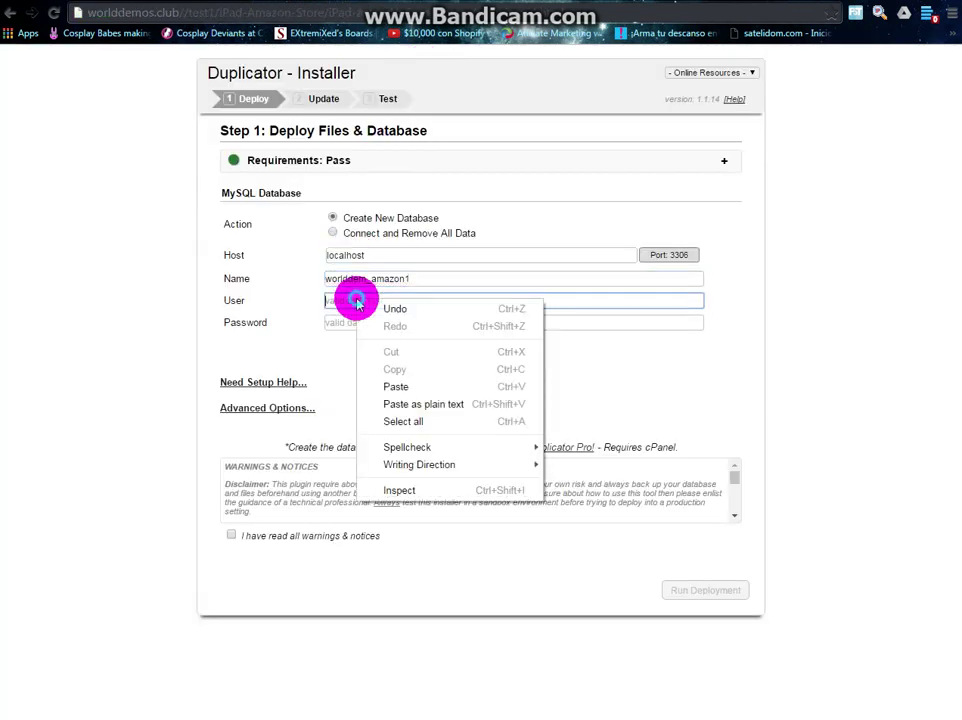
pyautogui.click(410, 385)
# - Fill in the database user's password in the installer and test the database connection
pyautogui.click(376, 322)
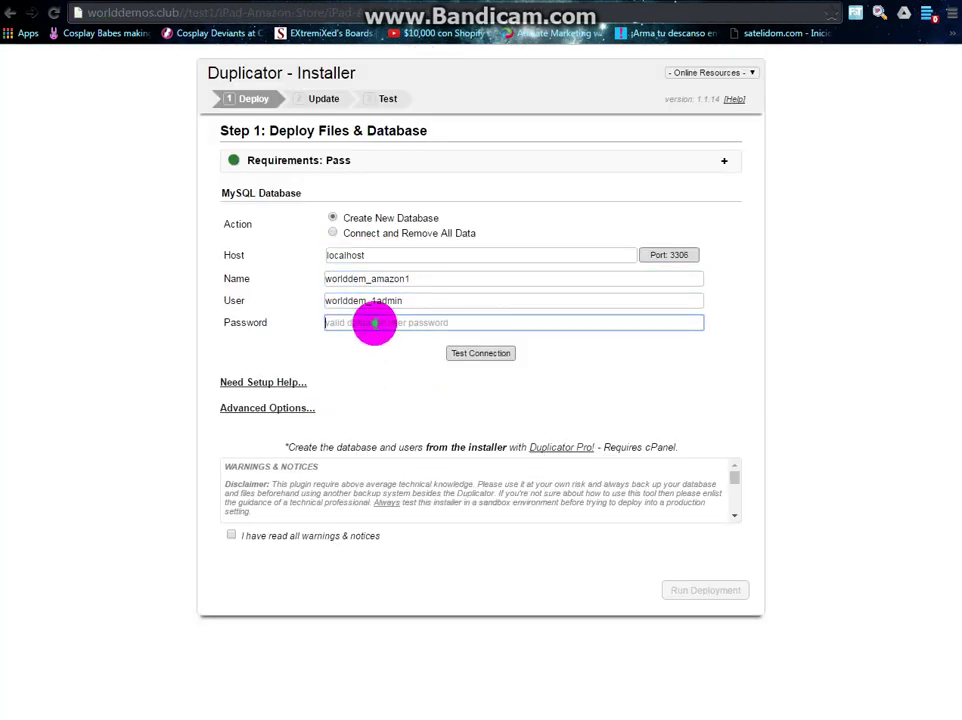
pyautogui.click(386, 341)
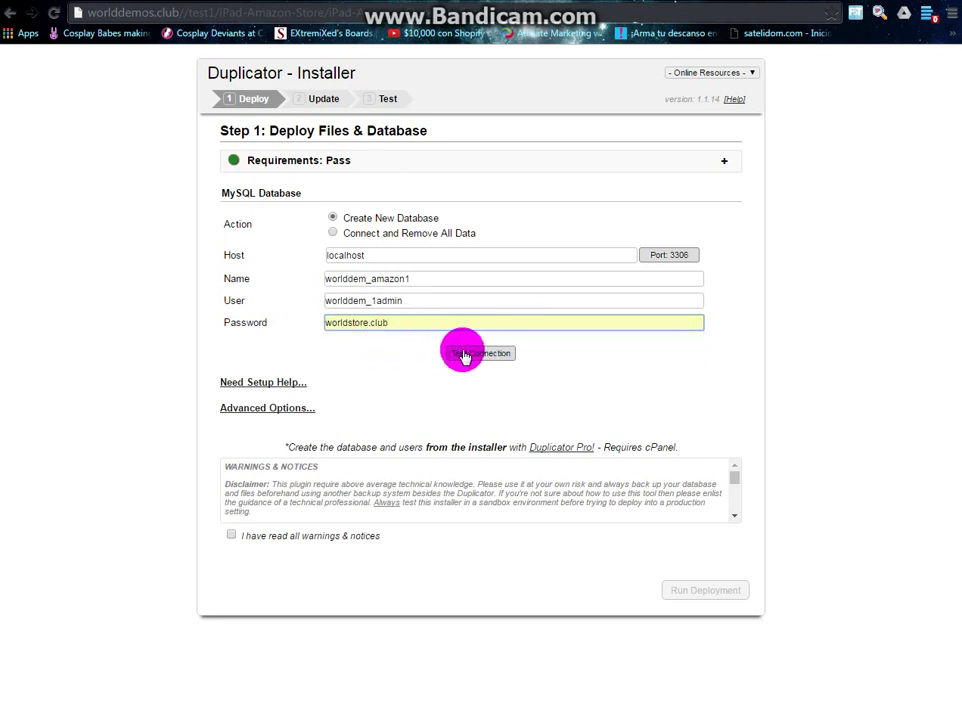
pyautogui.click(474, 355)
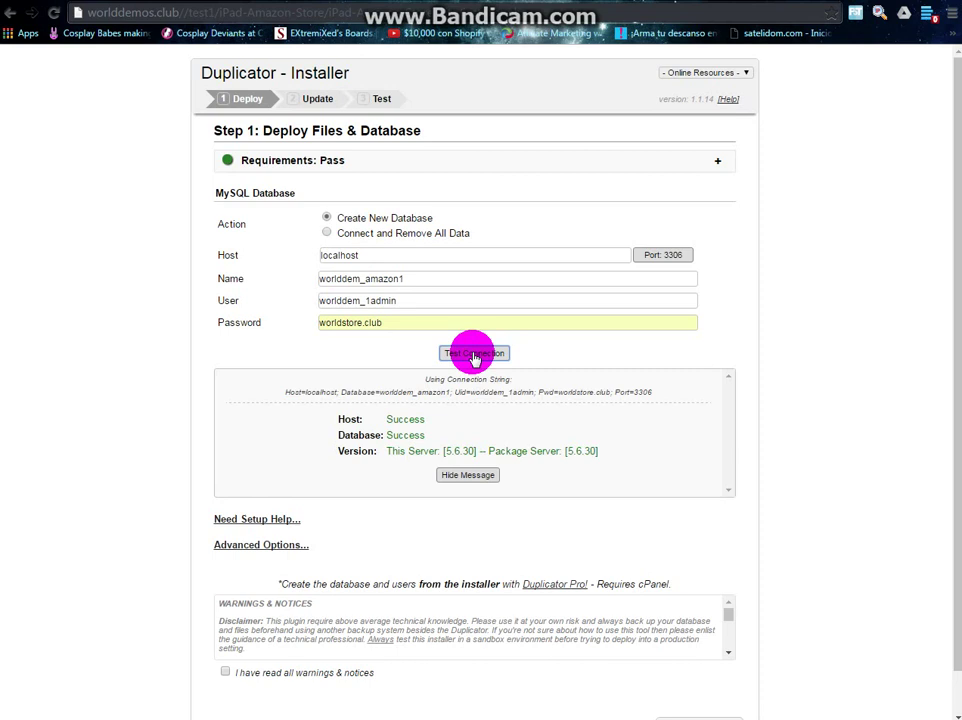
pyautogui.scroll(-1, 47, 509)
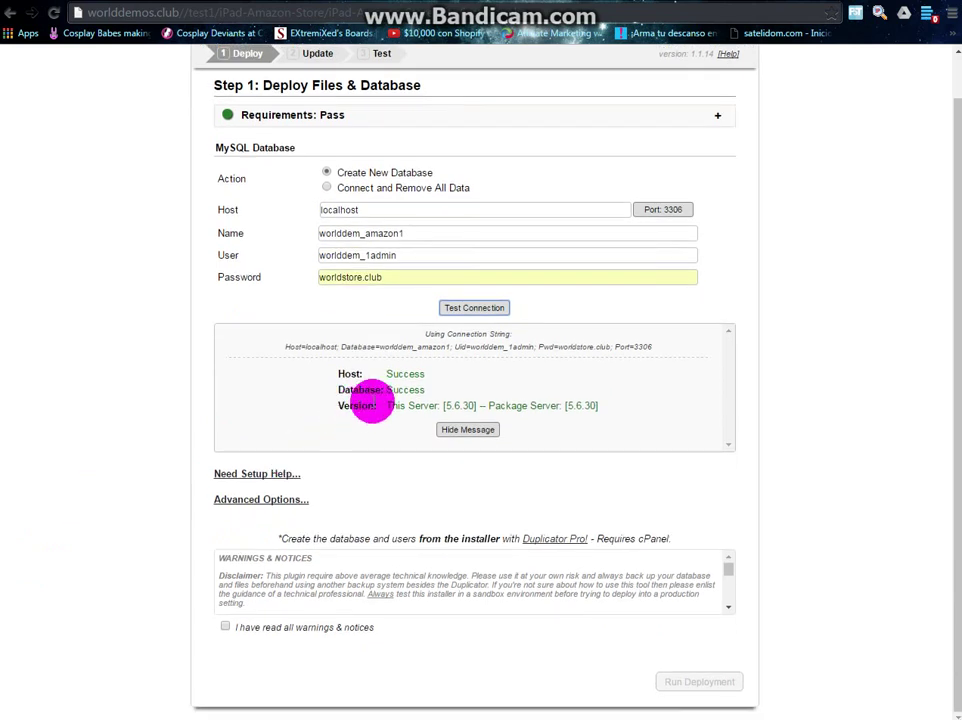
# - Run the deployment with the warnings and notices acknowledged, and run the files and database update with the prefilled new settings
pyautogui.click(444, 437)
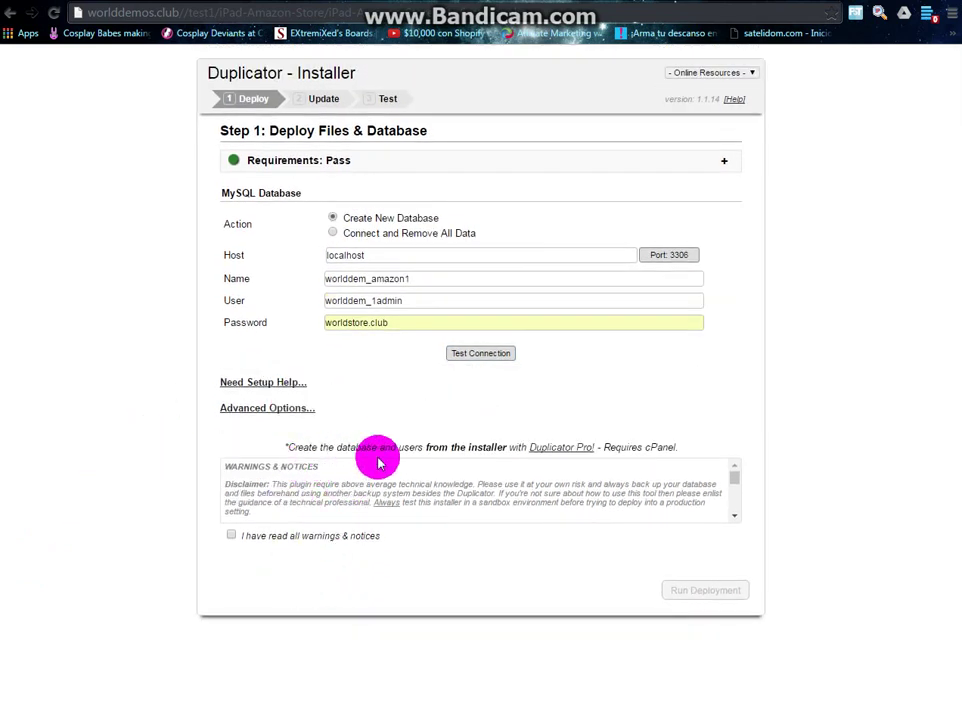
pyautogui.click(231, 537)
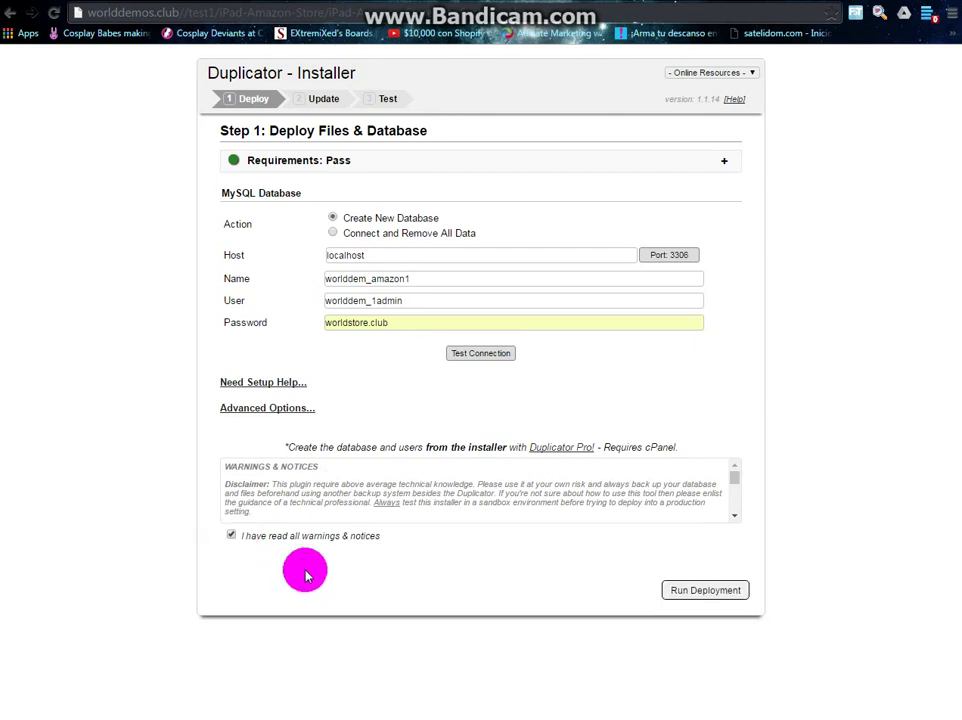
pyautogui.click(727, 593)
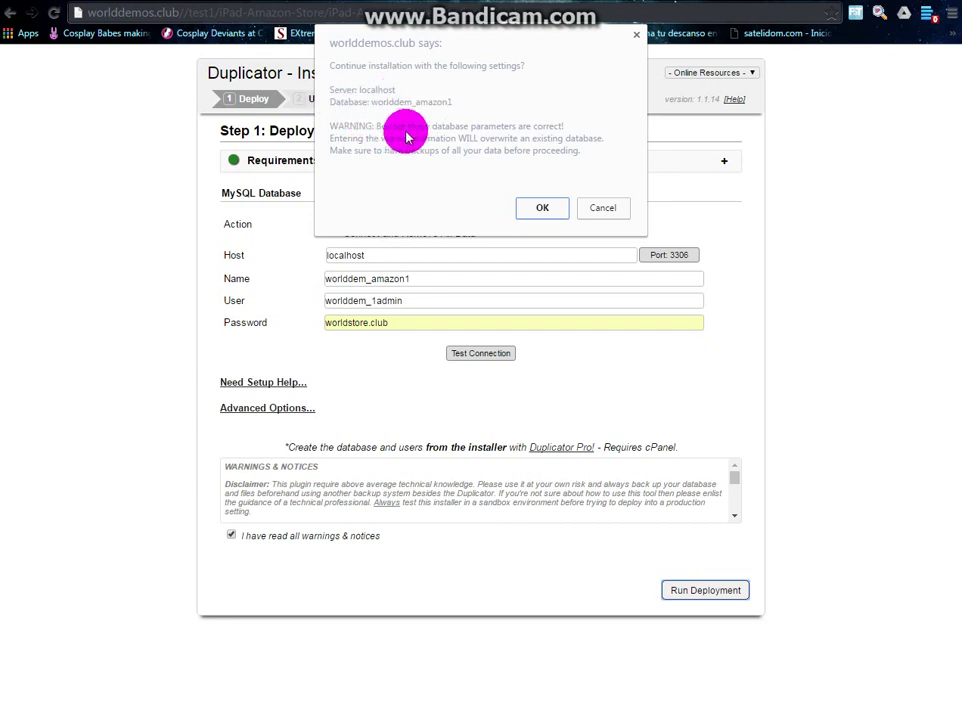
pyautogui.click(541, 209)
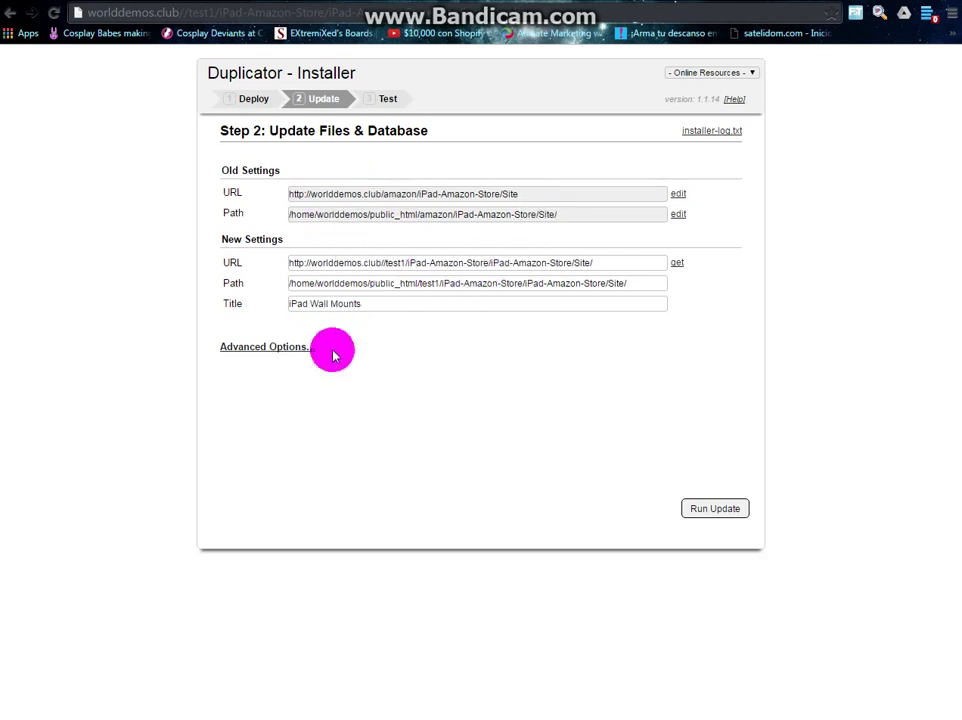
pyautogui.click(732, 515)
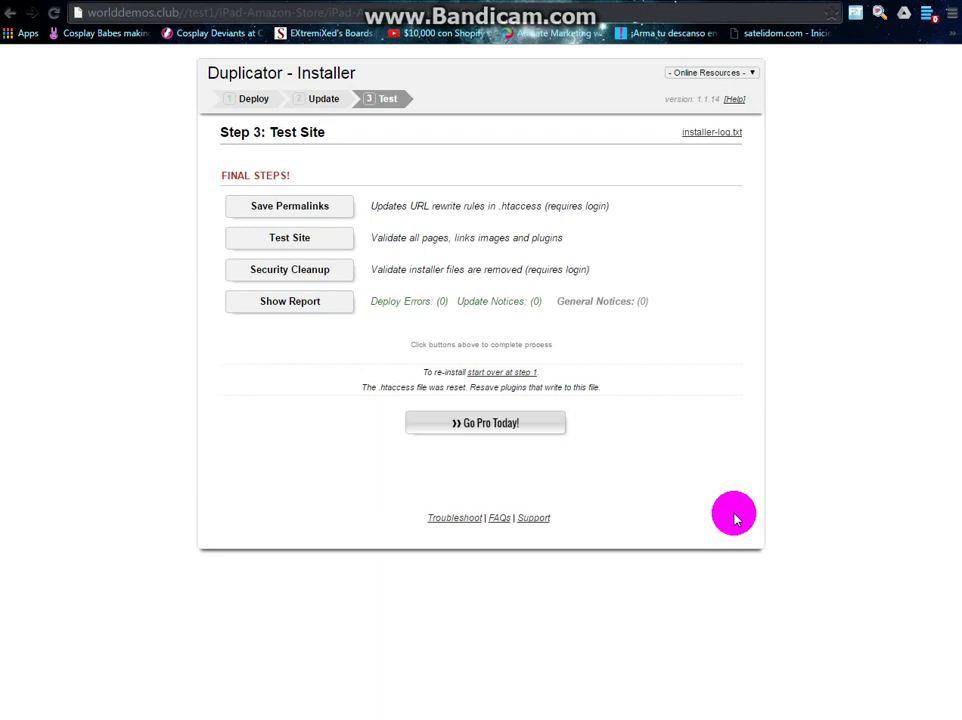
# - Test the installed site from the installer and look through the home page's best sellers and product reviews
pyautogui.click(293, 245)
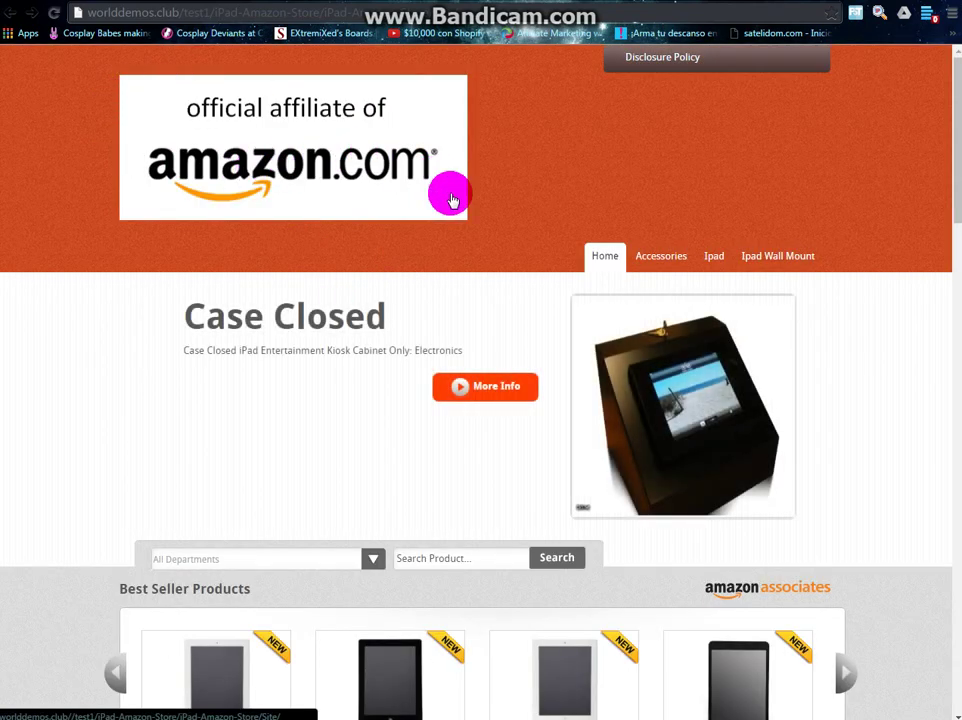
pyautogui.scroll(-8, 67, 307)
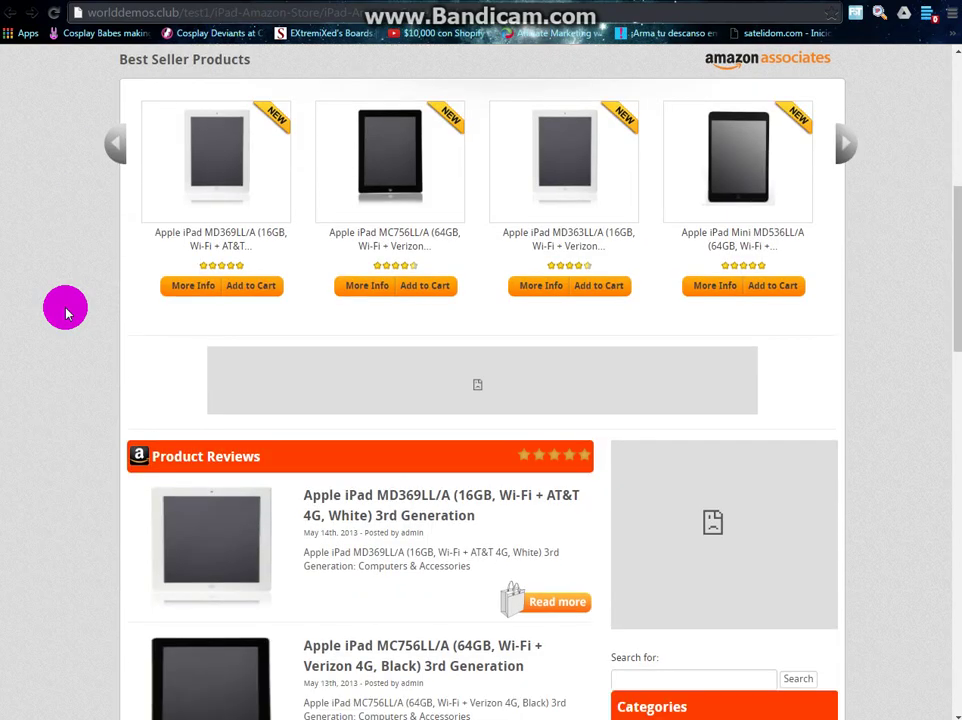
pyautogui.scroll(-9, 67, 313)
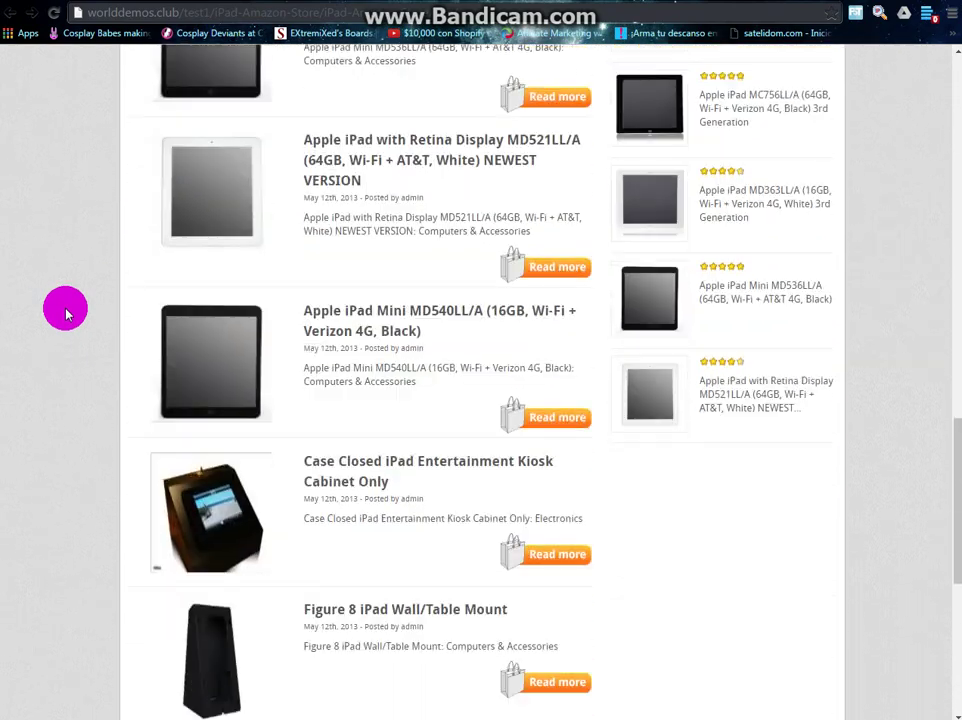
pyautogui.scroll(-5, 66, 312)
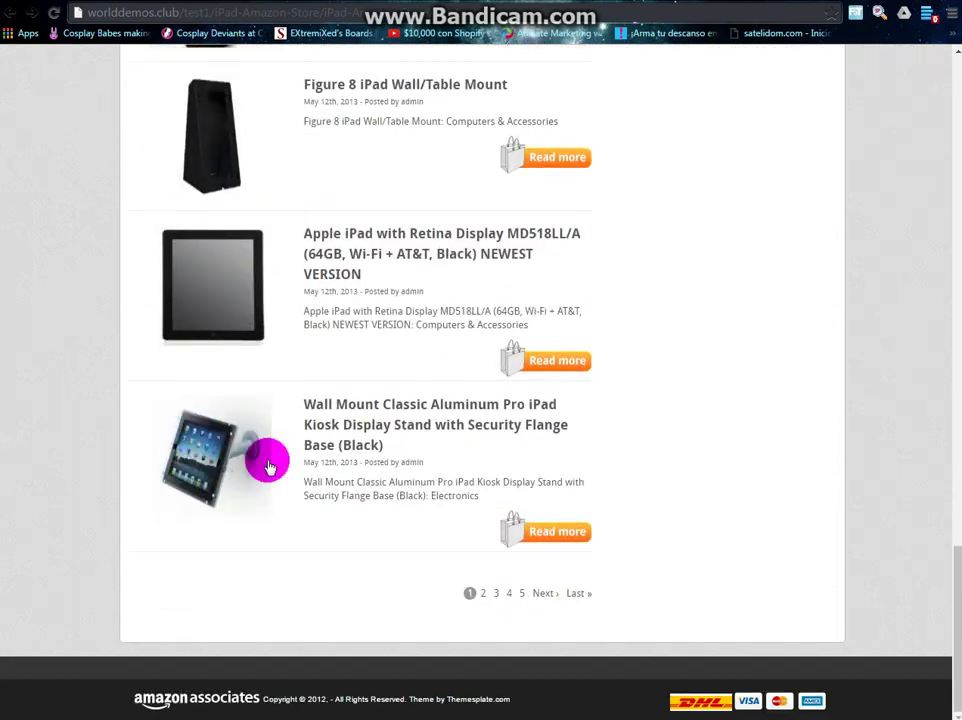
# - Open page 2 of the product reviews and look through its listings down to the footer
pyautogui.click(482, 594)
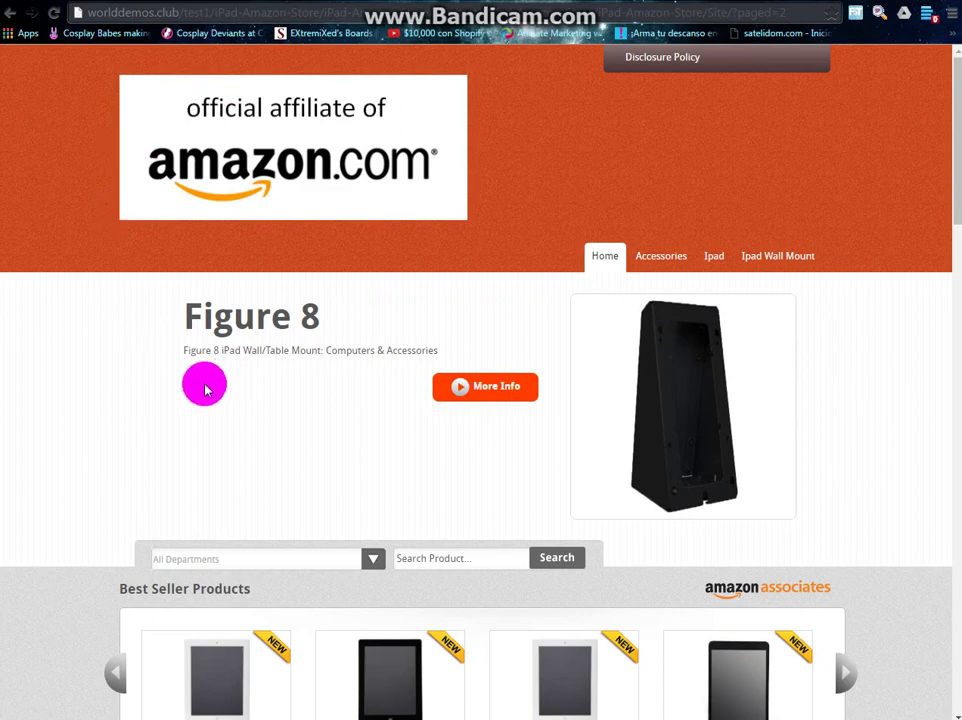
pyautogui.scroll(-4, 146, 391)
pyautogui.scroll(-8, 141, 397)
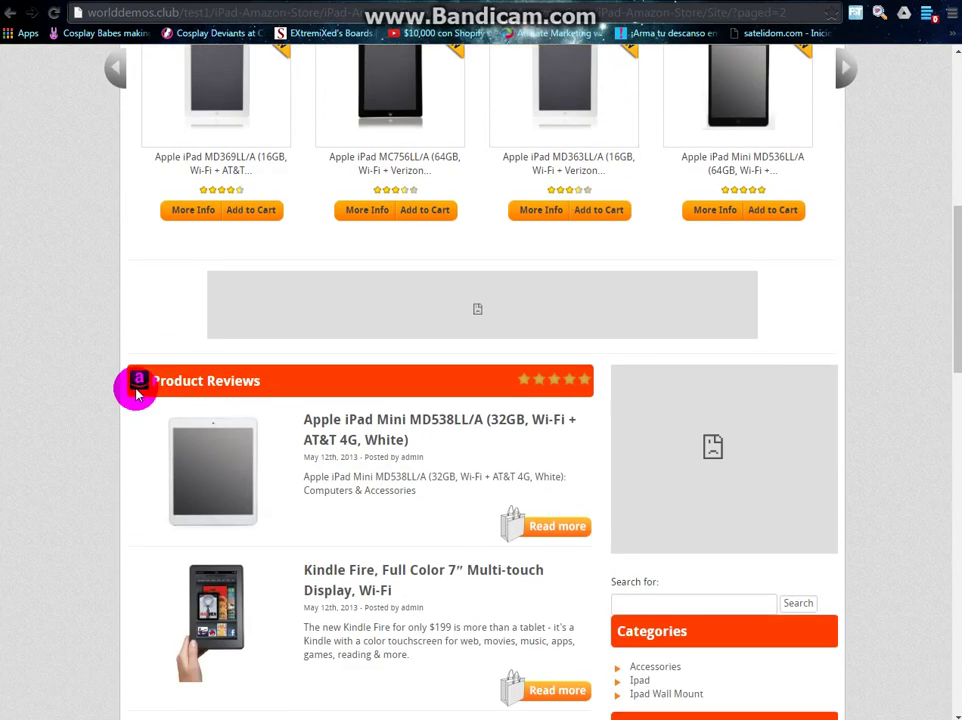
pyautogui.scroll(-2, 136, 393)
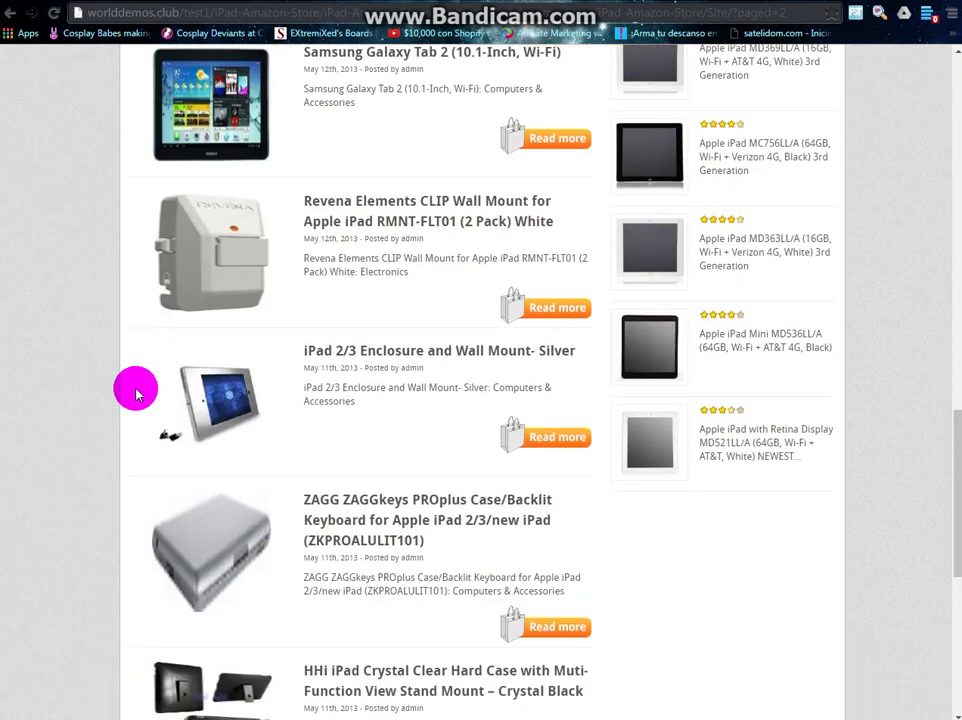
pyautogui.scroll(-5, 136, 393)
pyautogui.scroll(-1, 135, 393)
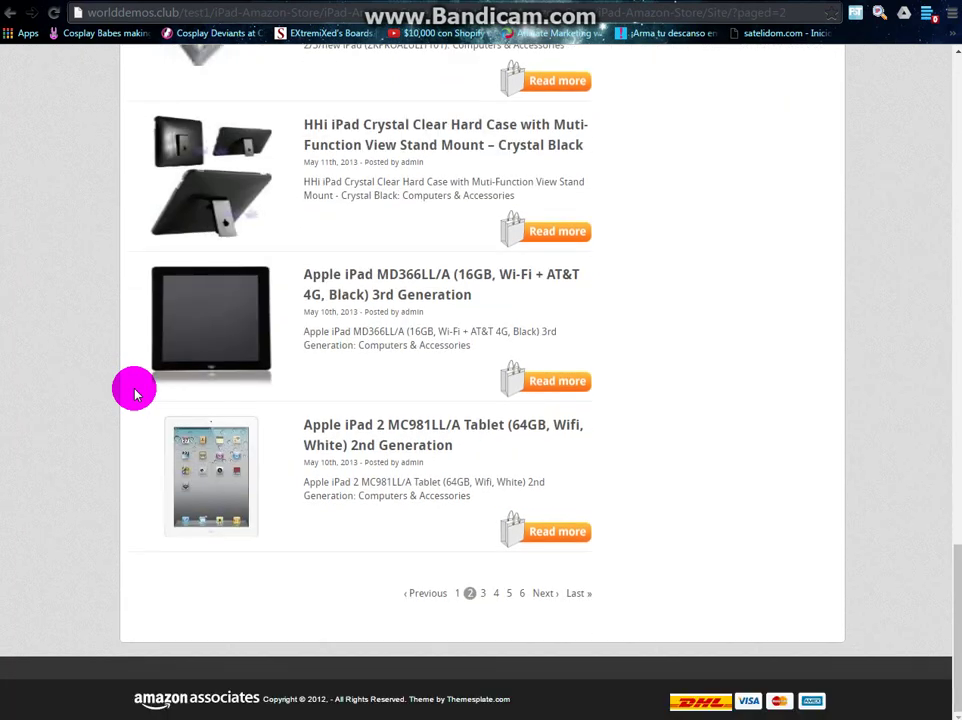
pyautogui.scroll(13, 135, 393)
pyautogui.scroll(7, 133, 393)
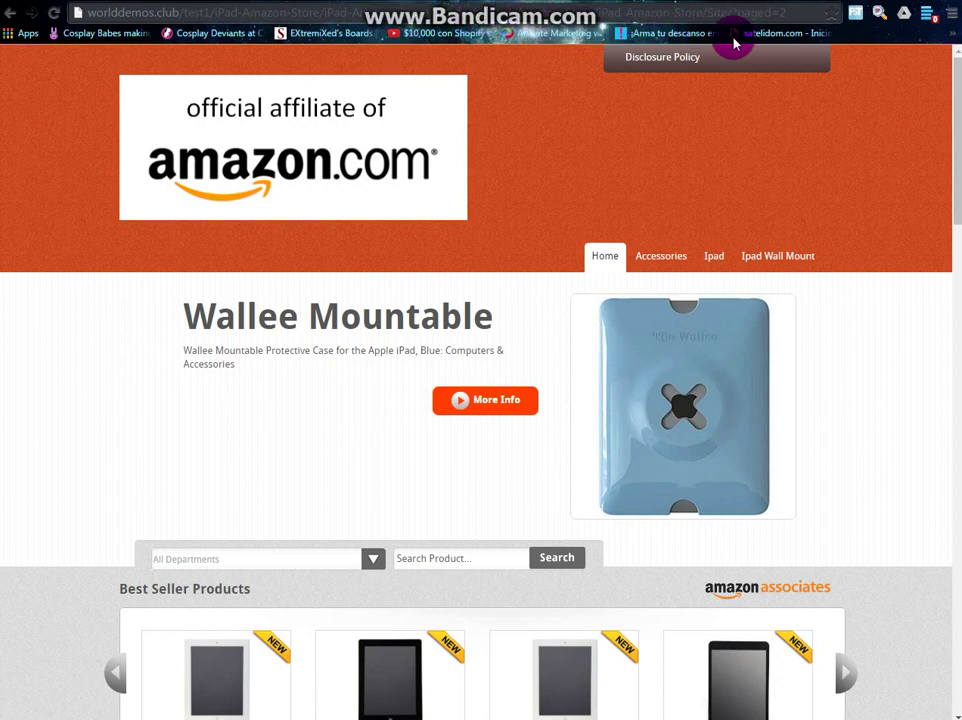
# - Try to reach the site's login page by loading login.php directly under the Site folder's address
pyautogui.moveTo(814, 12); pyautogui.dragTo(740, 10)
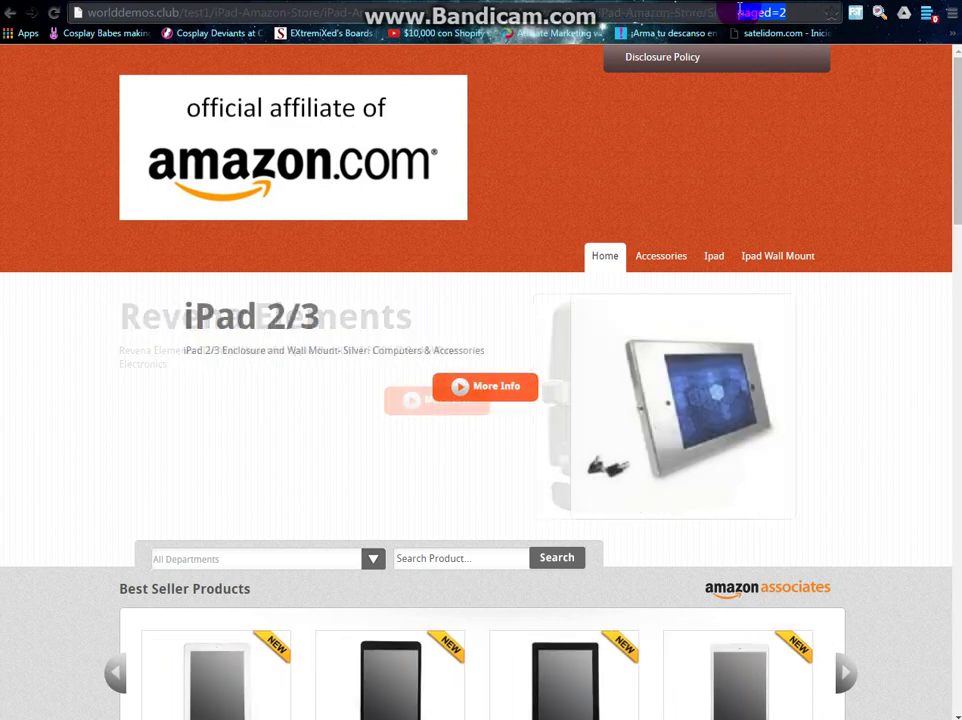
pyautogui.moveTo(740, 10); pyautogui.dragTo(366, 6)
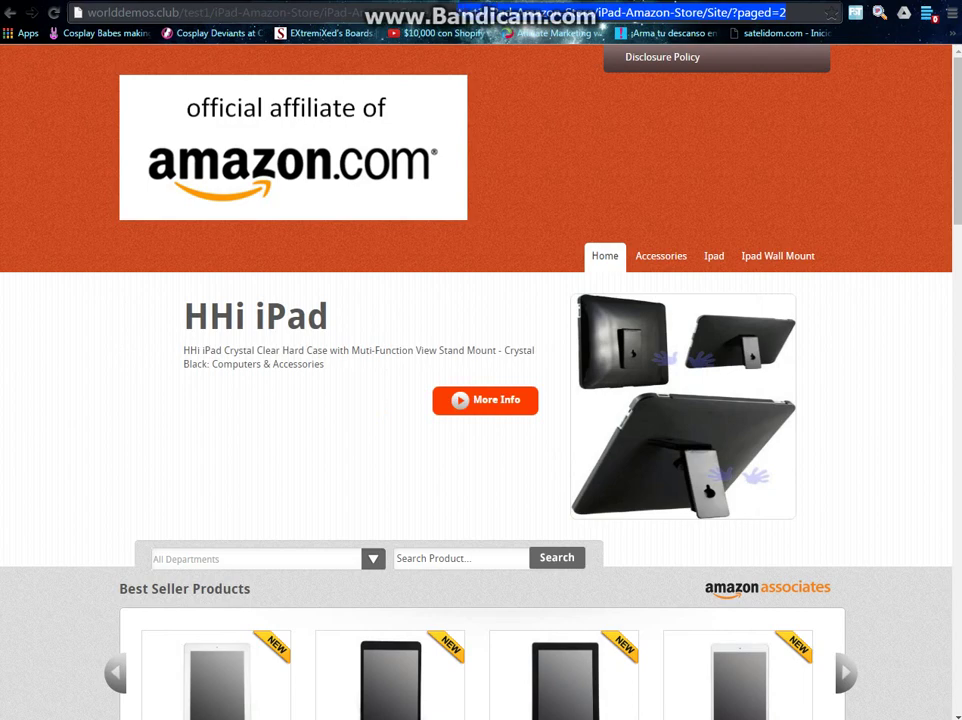
pyautogui.write('login.php')
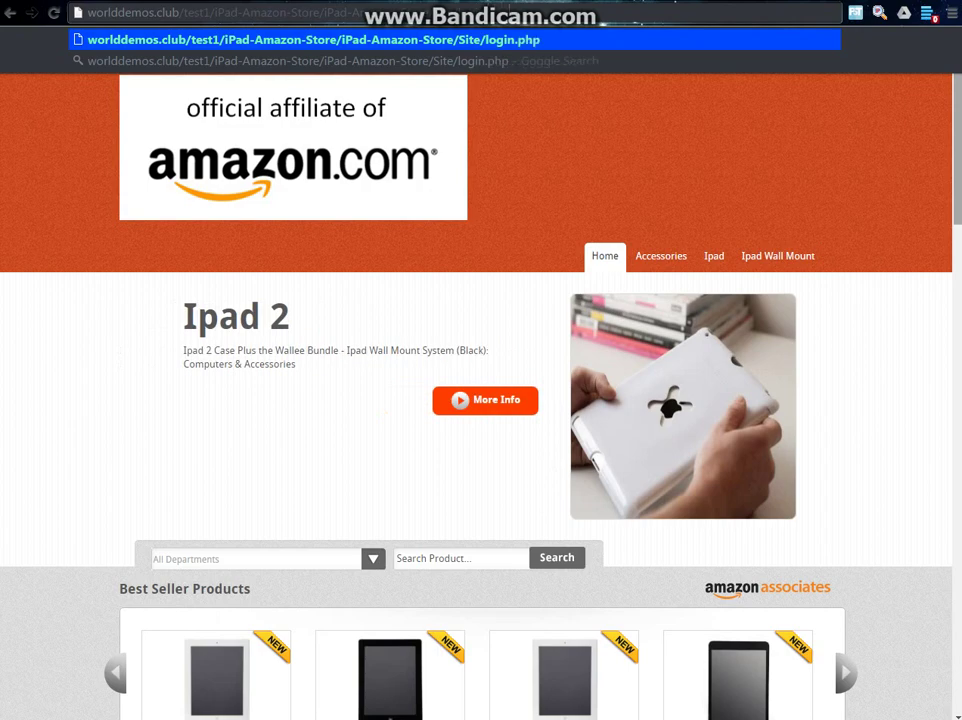
pyautogui.press('Return')
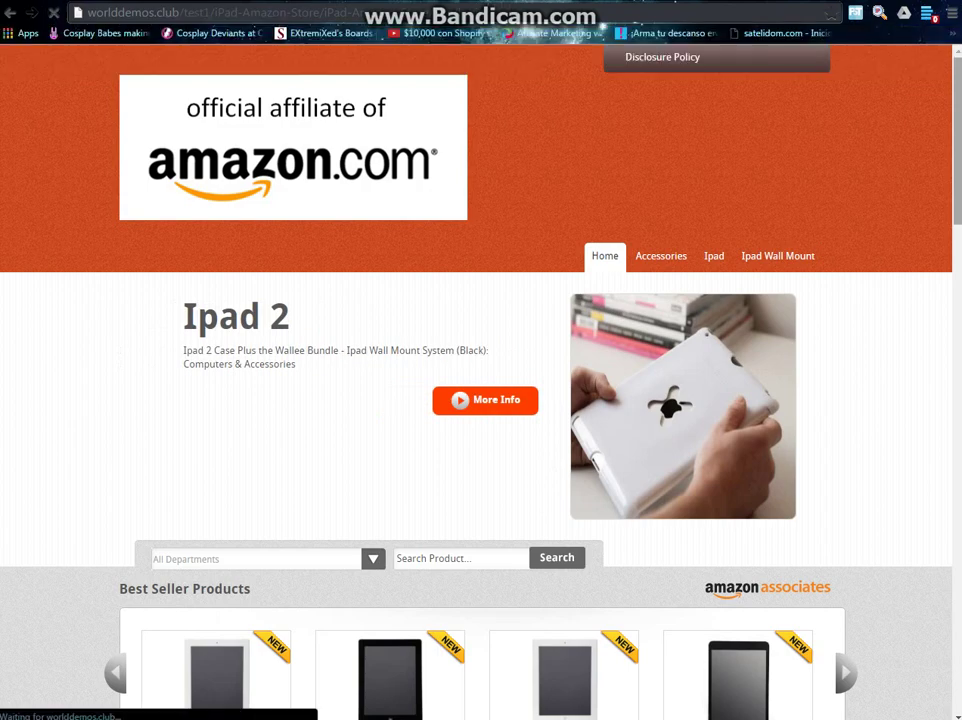
# - Replace login with admin in the site's address and load admin.php/ under the Site folder
pyautogui.click(806, 150)
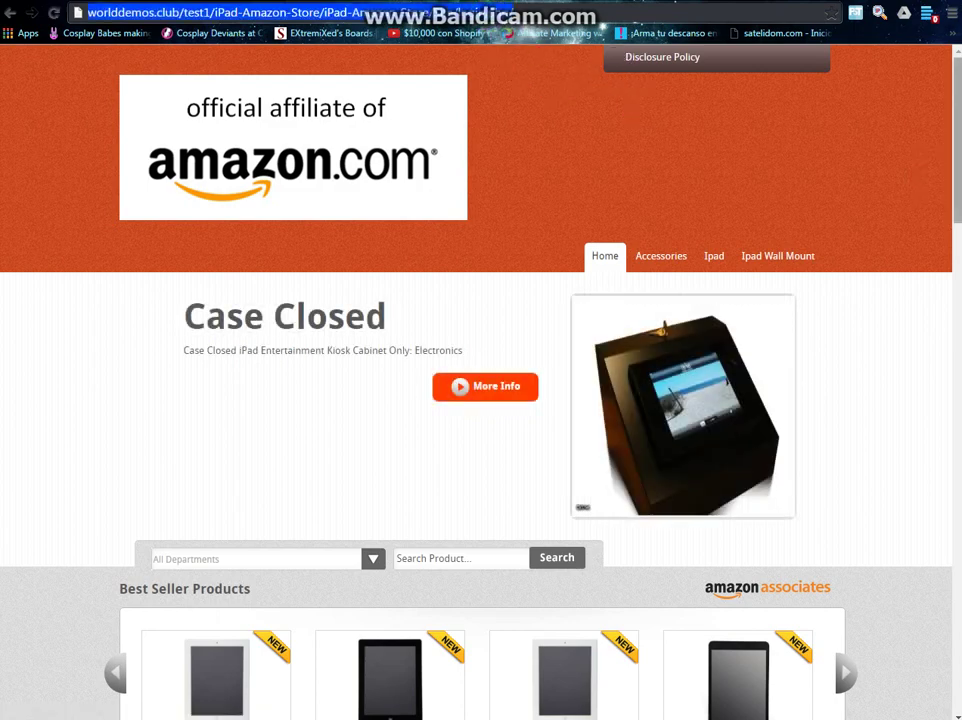
pyautogui.press('BackSpace')
pyautogui.press('BackSpace')
pyautogui.press('BackSpace')
pyautogui.press('BackSpace')
pyautogui.press('BackSpace')
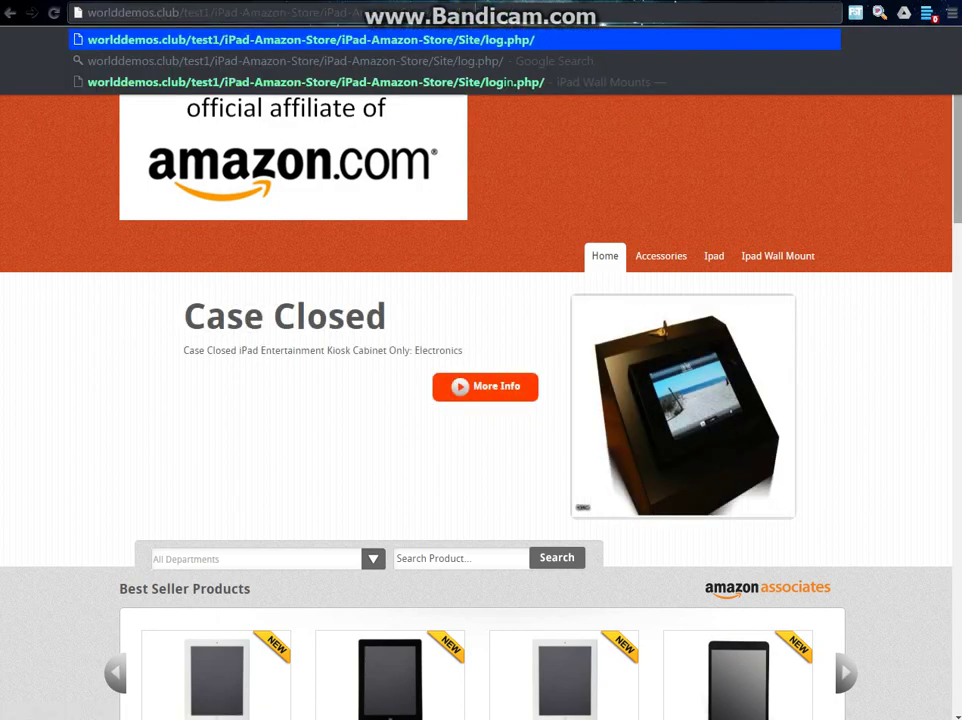
pyautogui.write('ad')
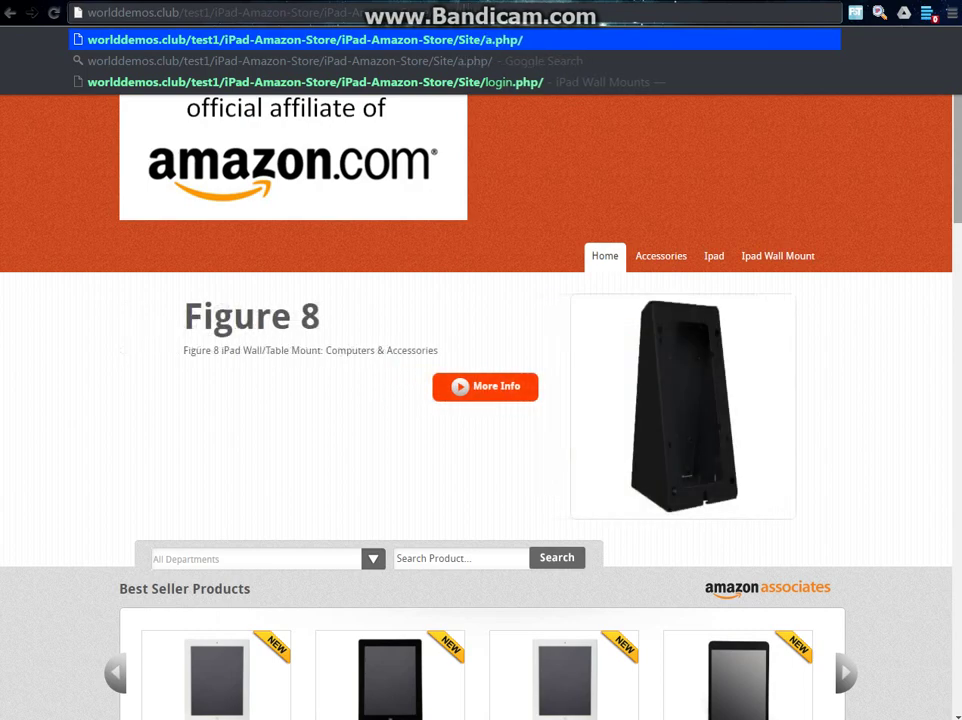
pyautogui.write('min')
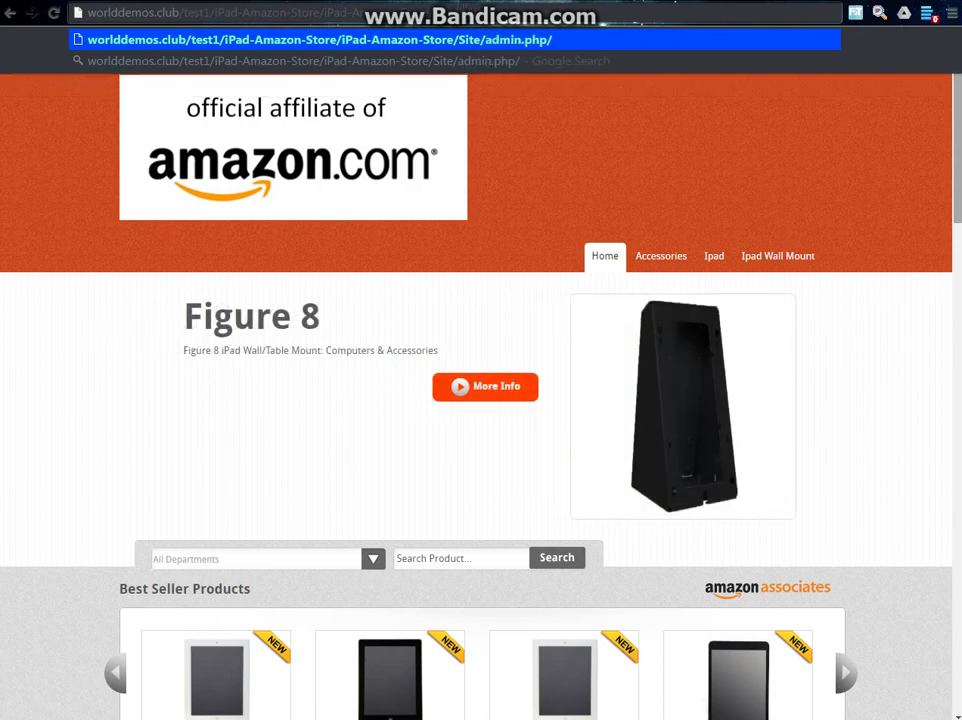
pyautogui.press('Return')
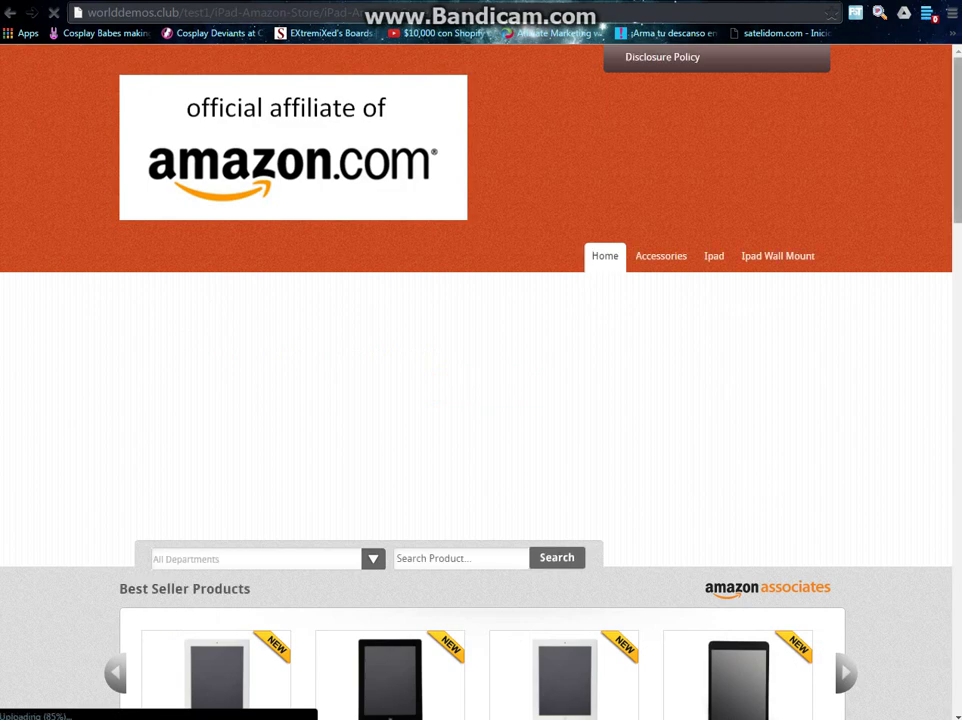